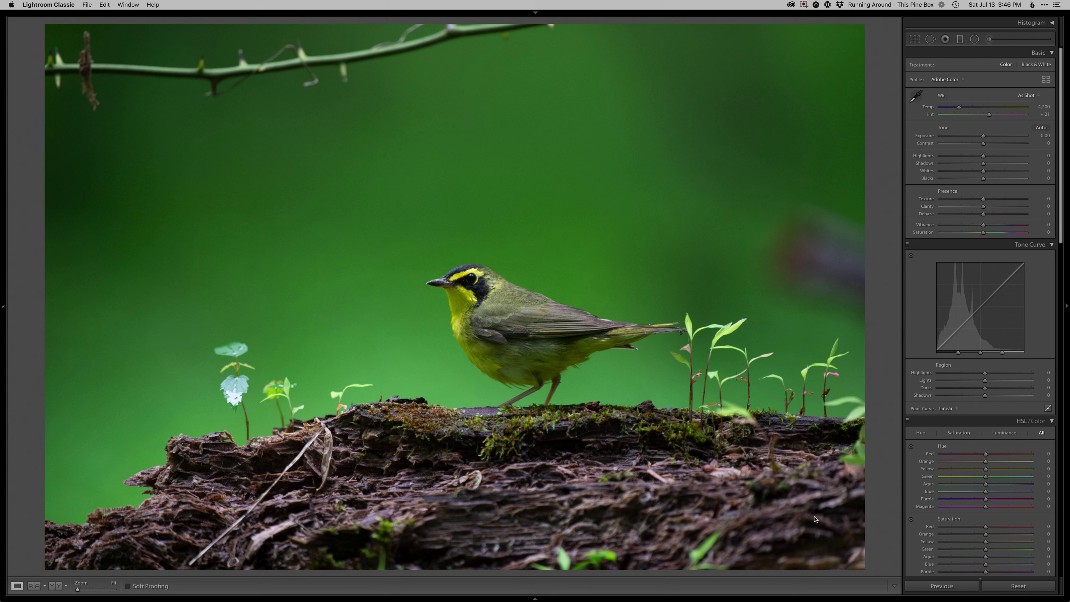
Step: Crop the photo in its original aspect ratio, trimming the right side and the bottom of the log
key("r")
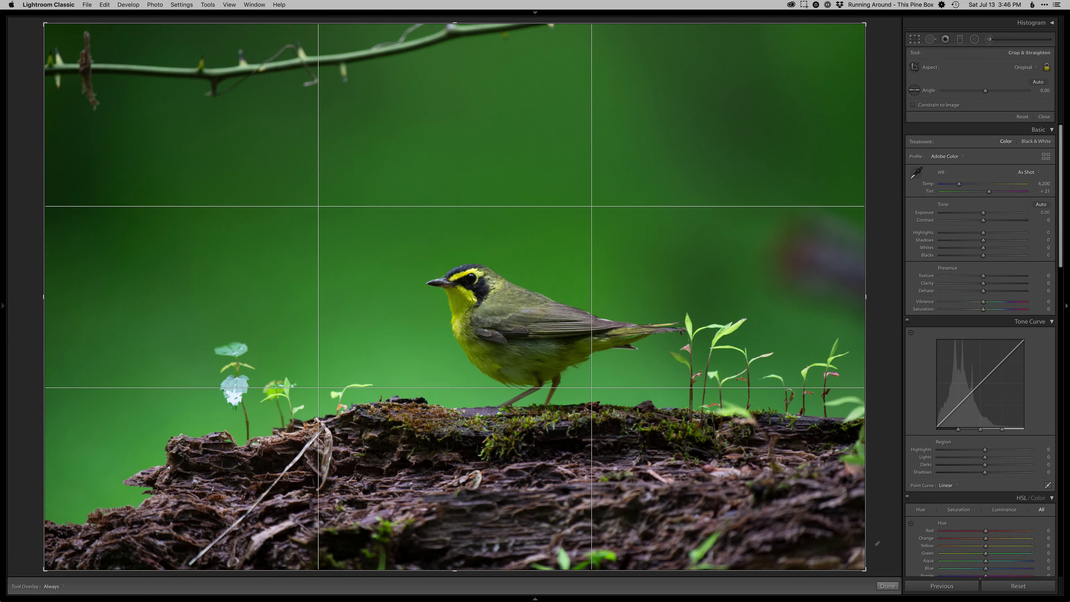
left_click_drag(866, 560, 839, 540)
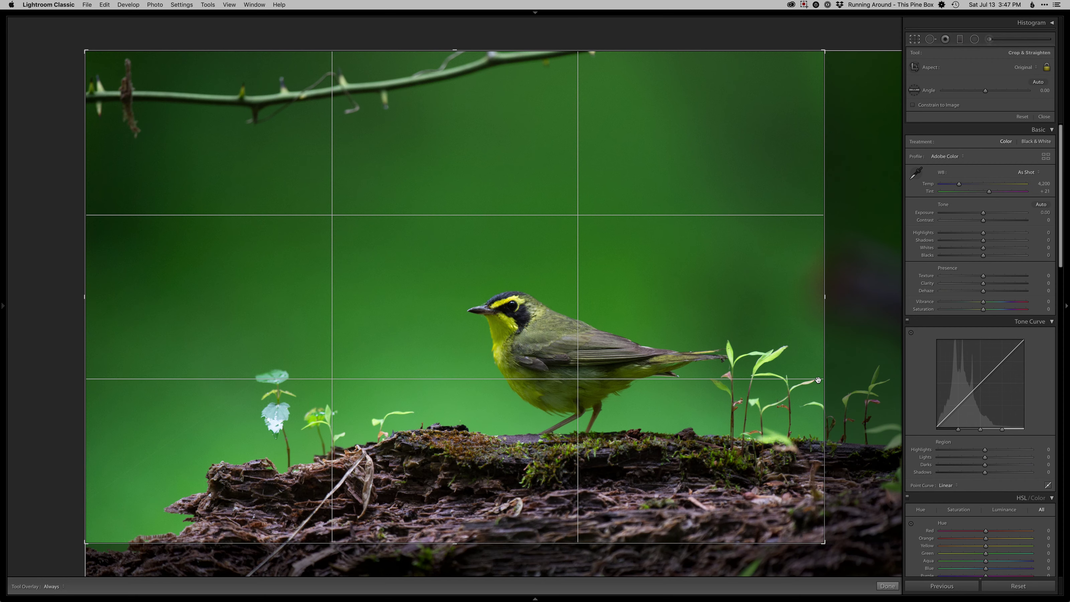
key("Return")
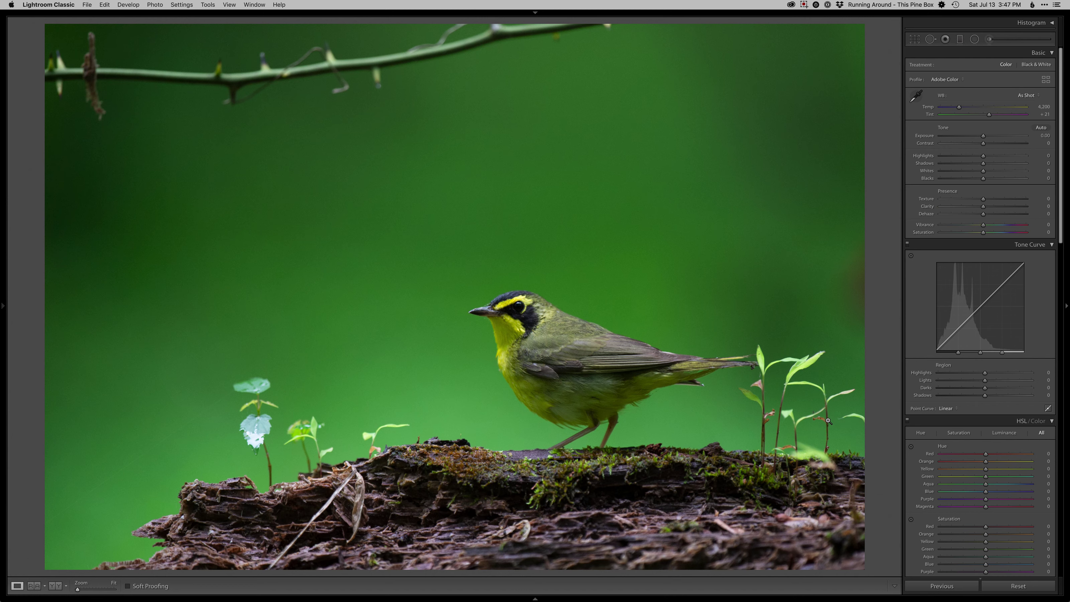
Step: Add a graduated filter rising over the log and set its exposure to -0.80, highlights to -59 and whites to -25
key("m")
left_click_drag(543, 513, 541, 389)
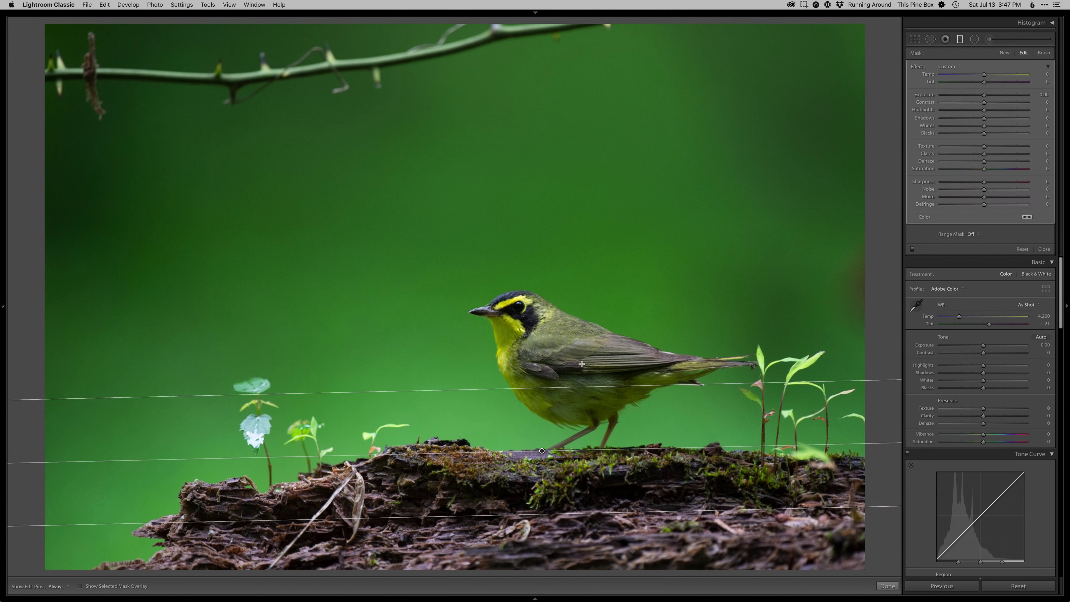
left_click(976, 96)
left_click(959, 110)
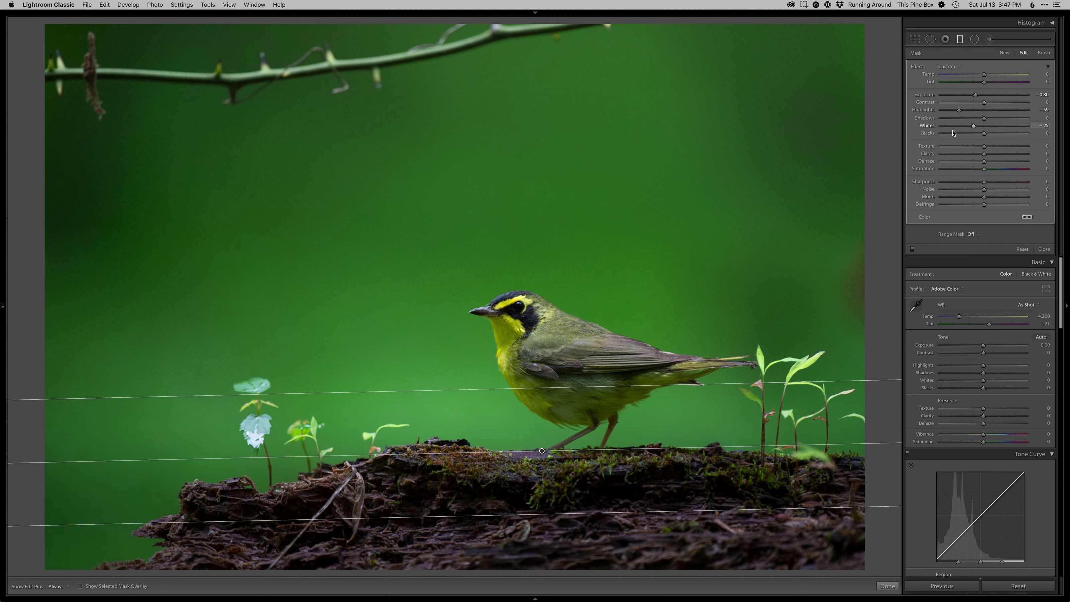
key("m")
Step: Set the photo's overall exposure to +0.20, shadows to +80 and blacks to -20
key("=")
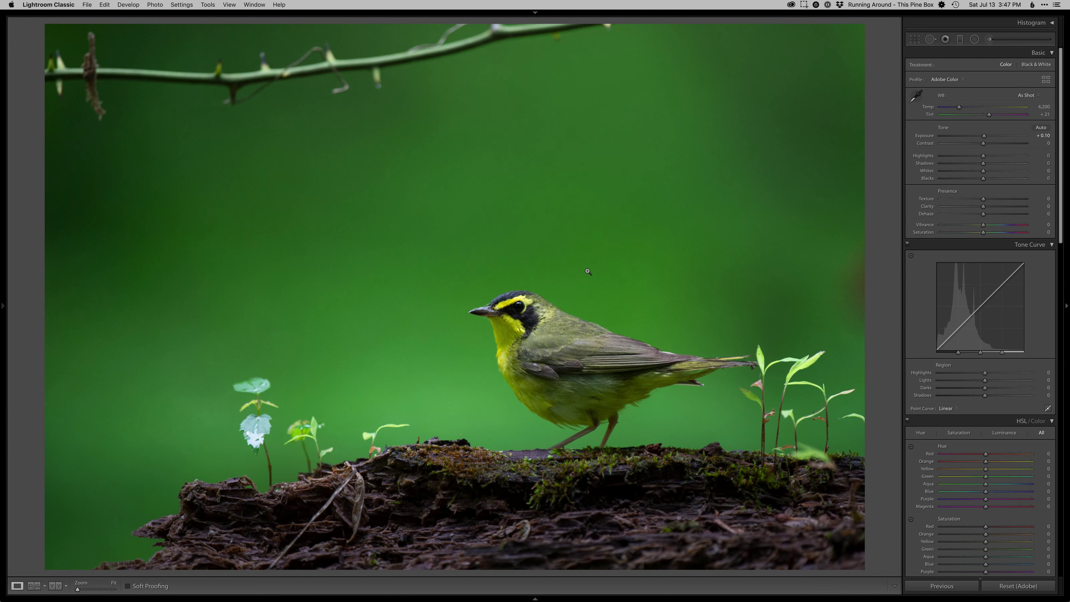
key("equal")
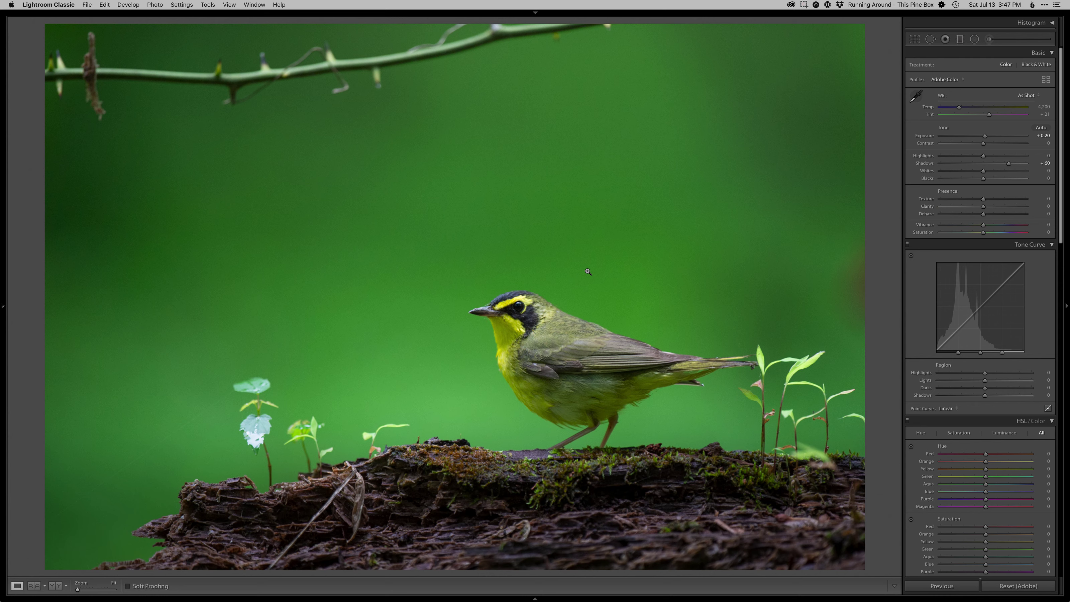
key("minus")
Step: Add a wide radial filter centred on the bird and lower its exposure to darken the surroundings
key("shift+m")
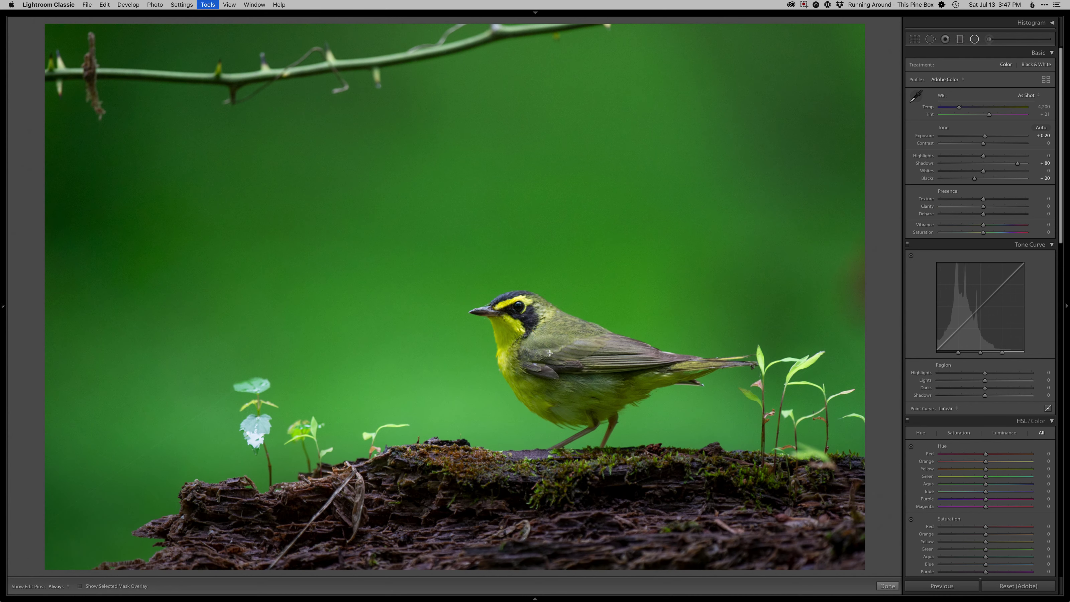
left_click_drag(545, 331, 934, 501)
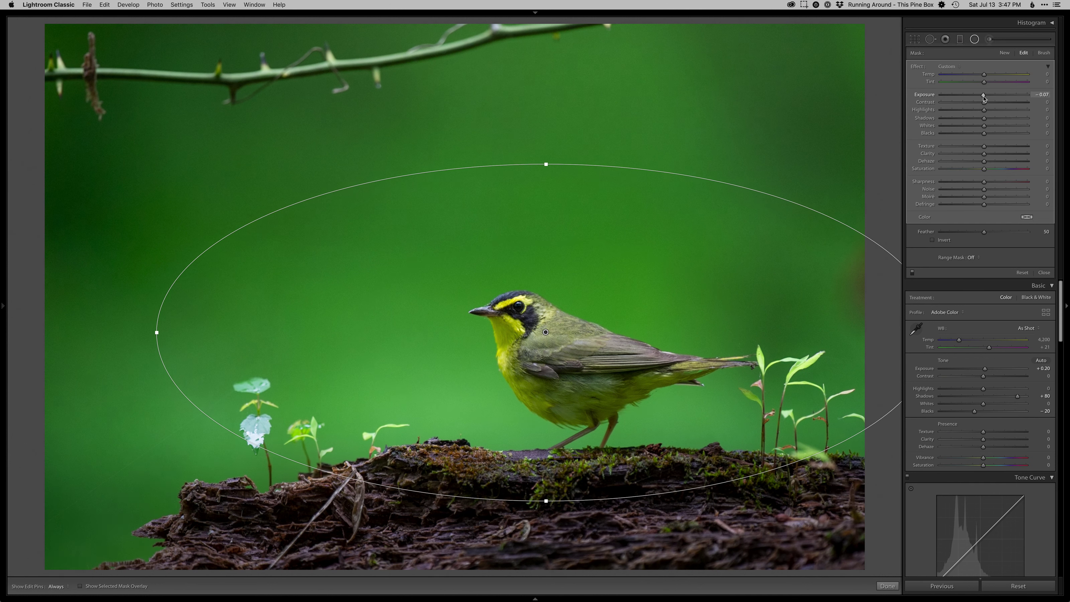
key("m")
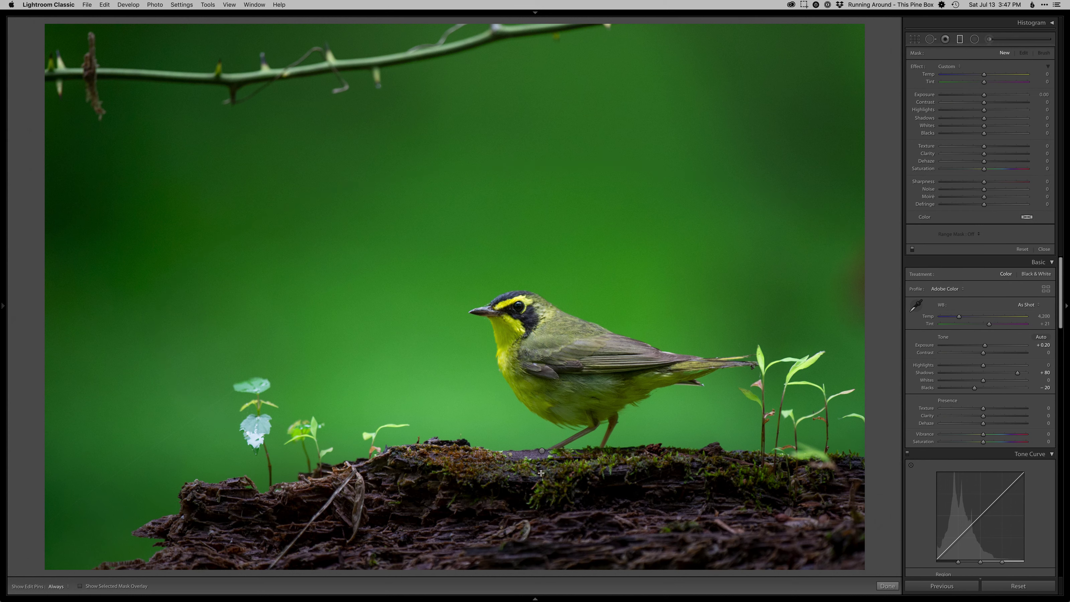
key("shift+m")
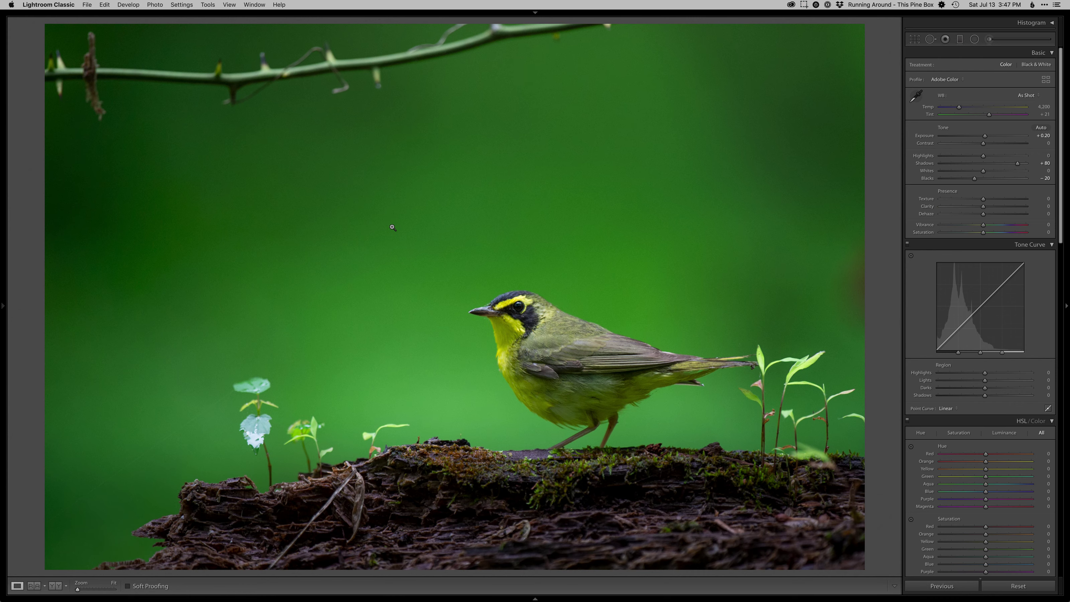
Step: Switch to Photoshop with the photo and add a new Retouch layer above the background
key("super+Tab")
key("f")
key("F2")
Step: Remove the cut-off leaf tip at the photo's right edge with the content-aware Spot Healing Brush
key("super+plus")
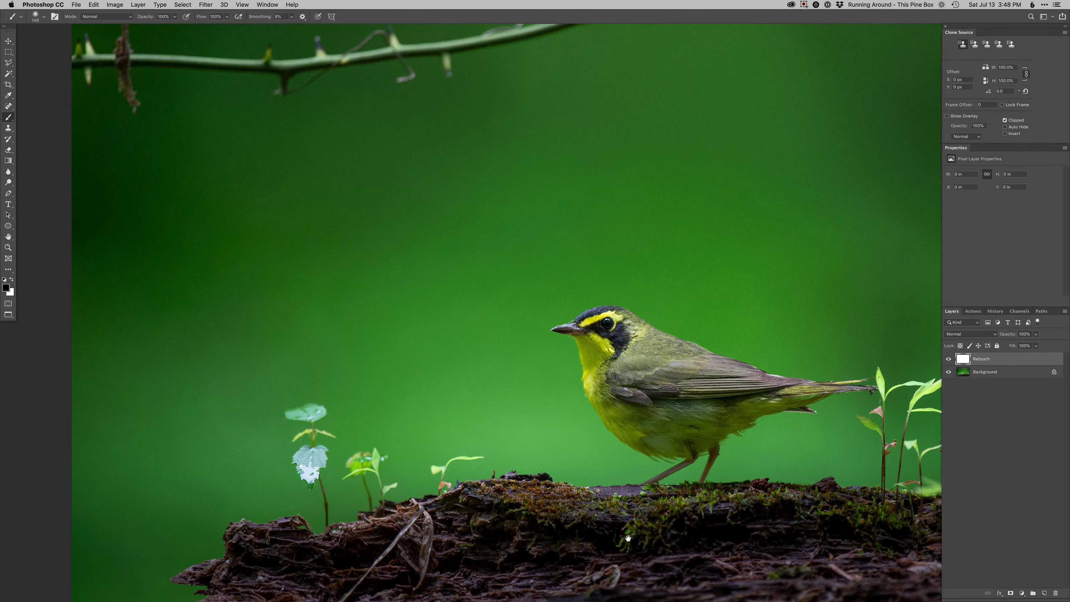
scroll(652, 481, "right", 10)
key("j")
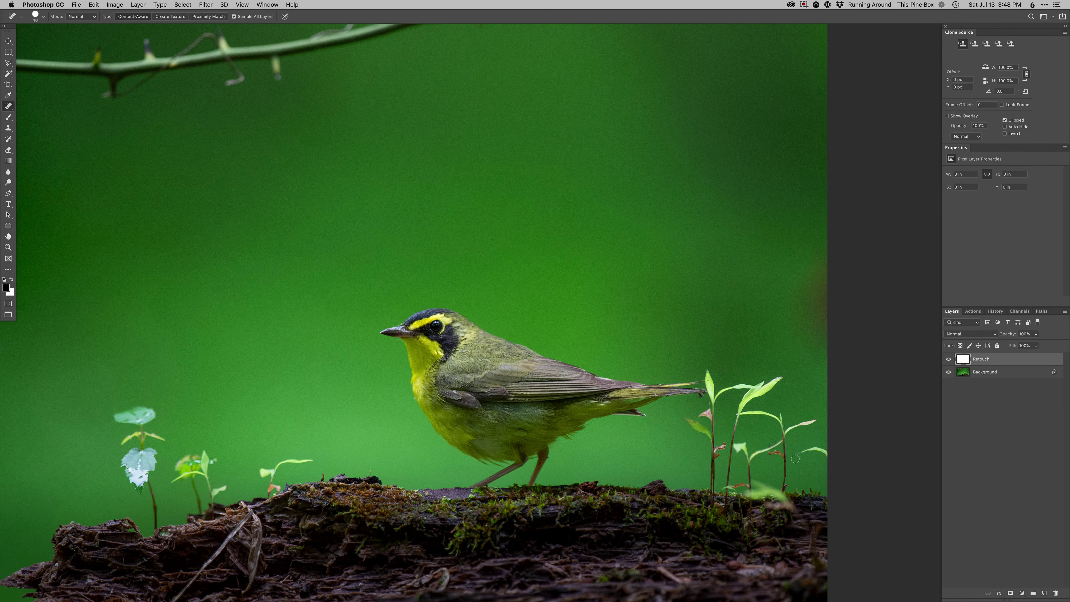
left_click_drag(798, 454, 827, 456)
Step: Clone clean green background over the dark reddish patch at the photo's right edge
scroll(768, 454, "up", 5)
scroll(767, 454, "right", 3)
key("s")
left_click(709, 390, "alt")
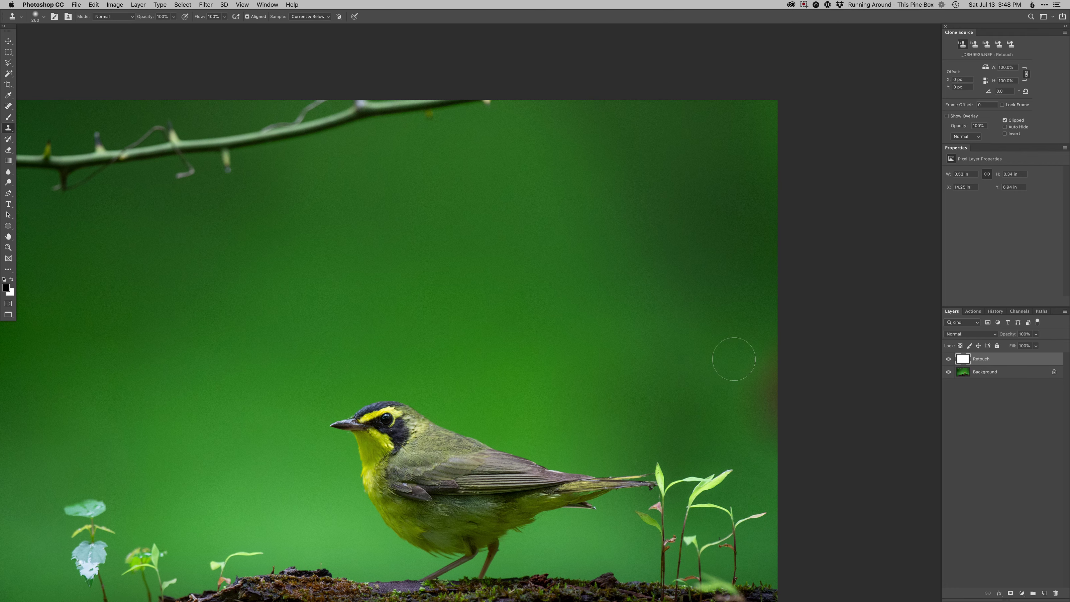
mouse_move(746, 349)
left_mouse_down()
mouse_move(758, 411)
mouse_move(763, 350)
mouse_move(751, 338)
mouse_move(736, 370)
mouse_move(767, 385)
left_mouse_up()
Step: Paint over the whole thorny vine along the photo's top edge with the Spot Healing Brush to remove it
mouse_move(533, 351)
left_mouse_down()
mouse_move(771, 526)
mouse_move(764, 519)
left_mouse_up()
key("j")
left_click_drag(655, 323, 677, 323)
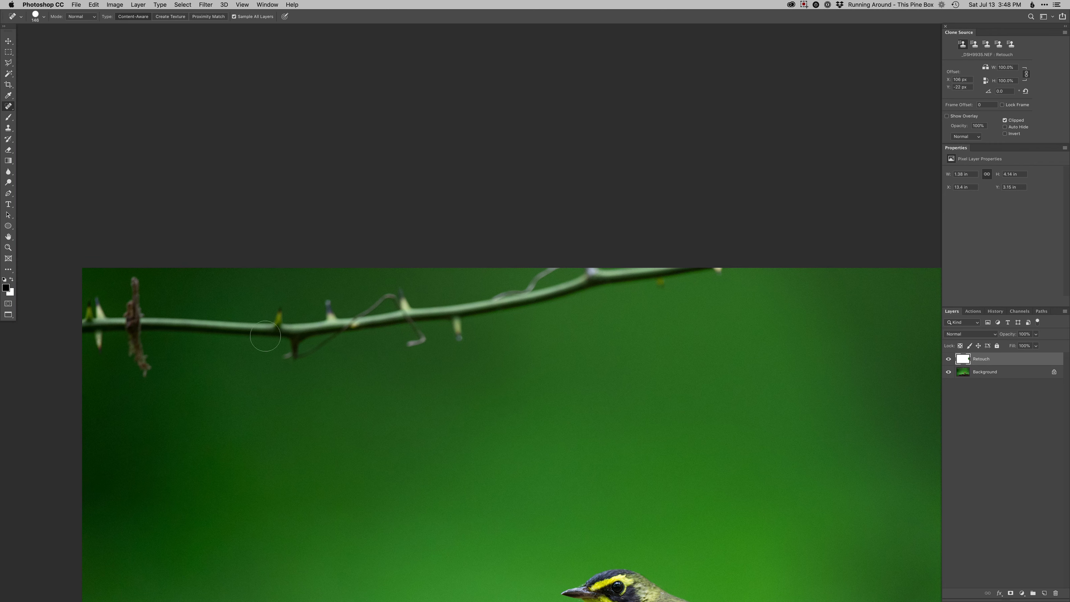
mouse_move(279, 317)
left_mouse_down()
mouse_move(333, 308)
mouse_move(305, 351)
mouse_move(404, 293)
mouse_move(366, 322)
mouse_move(407, 307)
mouse_move(404, 342)
mouse_move(417, 315)
mouse_move(516, 299)
mouse_move(550, 270)
mouse_move(598, 278)
mouse_move(728, 259)
mouse_move(462, 329)
mouse_move(400, 334)
mouse_move(140, 325)
mouse_move(133, 296)
mouse_move(142, 367)
mouse_move(131, 314)
mouse_move(89, 306)
mouse_move(91, 324)
mouse_move(71, 343)
left_mouse_up()
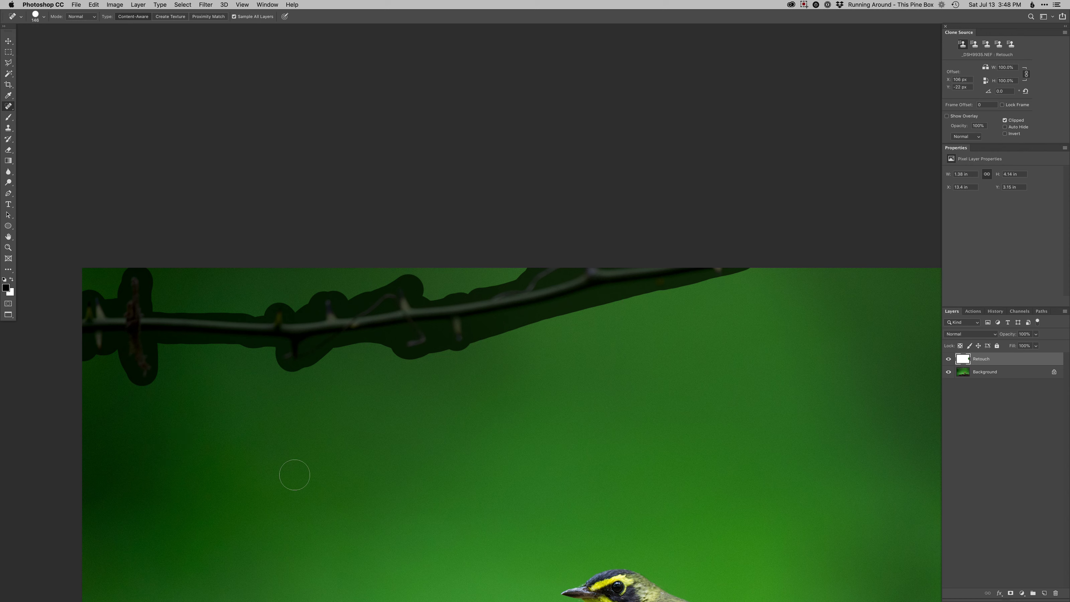
Step: Smooth the healed background where the vine was with repeatedly resampled Clone Stamp strokes
key("s")
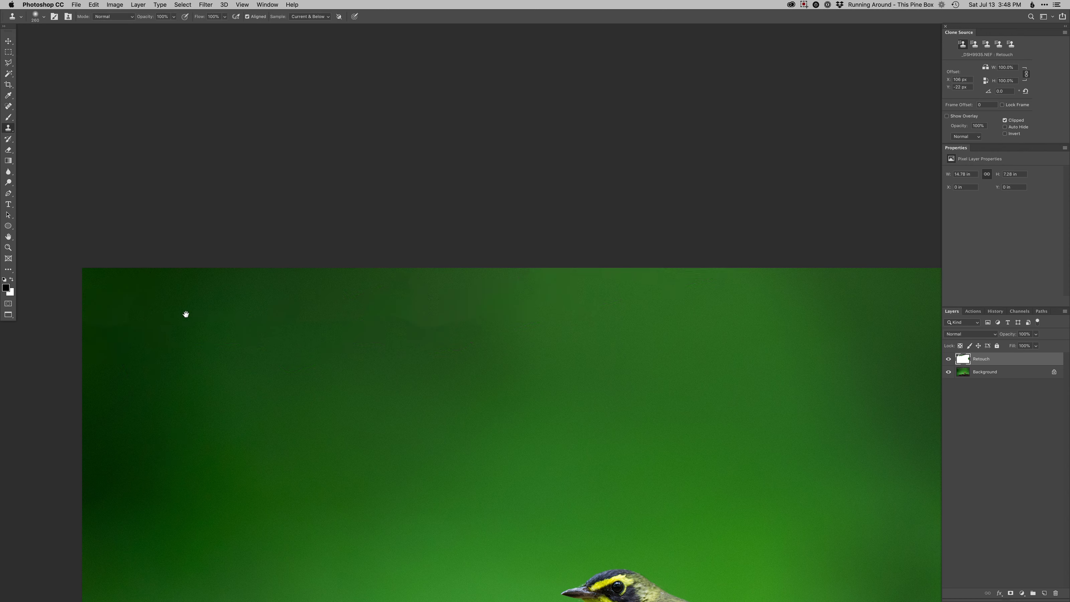
left_click(388, 348, "alt")
mouse_move(411, 335)
left_mouse_down()
mouse_move(477, 327)
mouse_move(358, 309)
mouse_move(386, 298)
left_mouse_up()
left_click(358, 298, "alt")
left_click(129, 366, "alt")
left_click(112, 357)
mouse_move(141, 329)
left_mouse_down()
mouse_move(123, 293)
mouse_move(172, 302)
mouse_move(122, 281)
mouse_move(112, 306)
mouse_move(123, 282)
mouse_move(114, 303)
mouse_move(175, 285)
mouse_move(86, 337)
mouse_move(116, 401)
left_mouse_up()
left_click(118, 295, "alt")
left_click(173, 305, "alt")
left_click(120, 277, "alt")
left_click(172, 280, "alt")
left_click(156, 322, "alt")
left_click(171, 344, "alt")
left_click(166, 331, "alt")
left_click(226, 280)
left_click_drag(442, 319, 519, 325)
left_click_drag(480, 353, 442, 440)
left_click_drag(487, 329, 510, 363)
left_click_drag(470, 309, 733, 256)
Step: Apply Add Noise to the Retouch layer with an amount of 0.72%, Gaussian distribution and Monochromatic on
left_click_drag(390, 330, 800, 299)
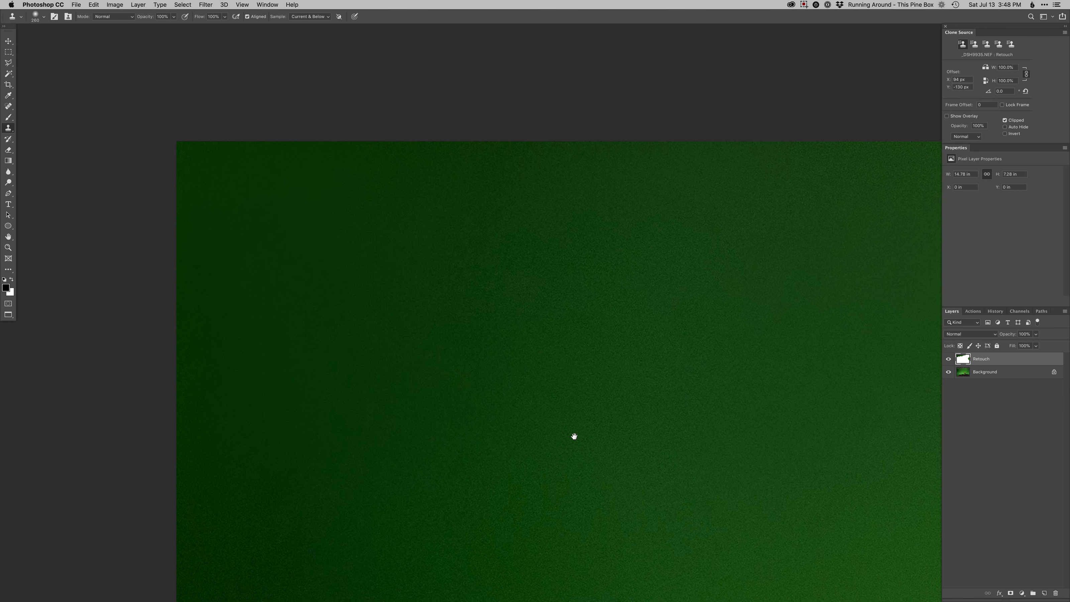
left_click_drag(582, 454, 543, 350)
left_click_drag(538, 242, 533, 461)
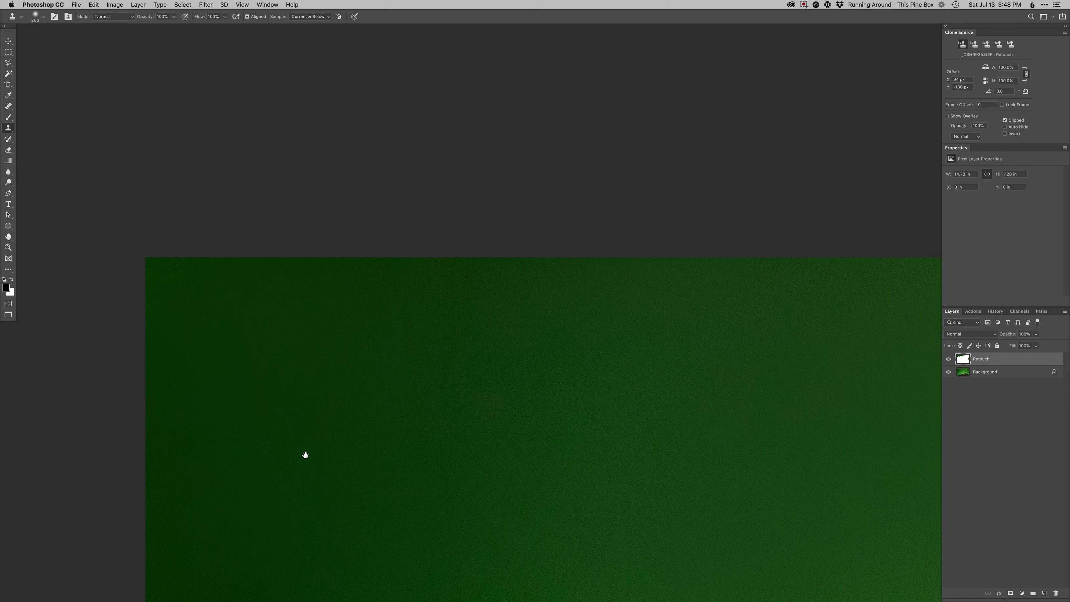
left_click_drag(342, 479, 358, 325)
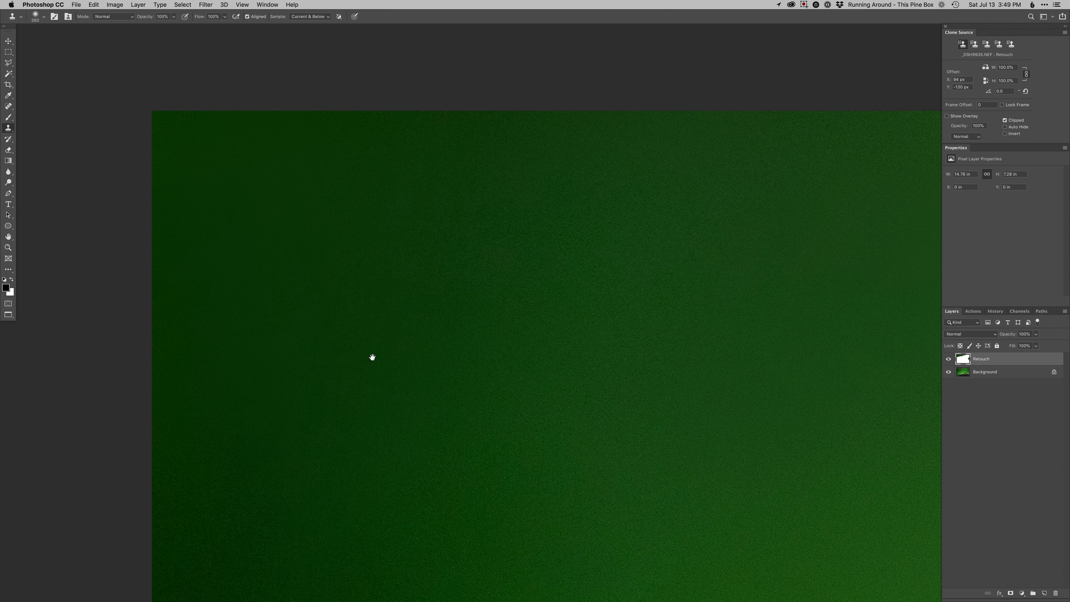
key("ctrl+alt+super+f")
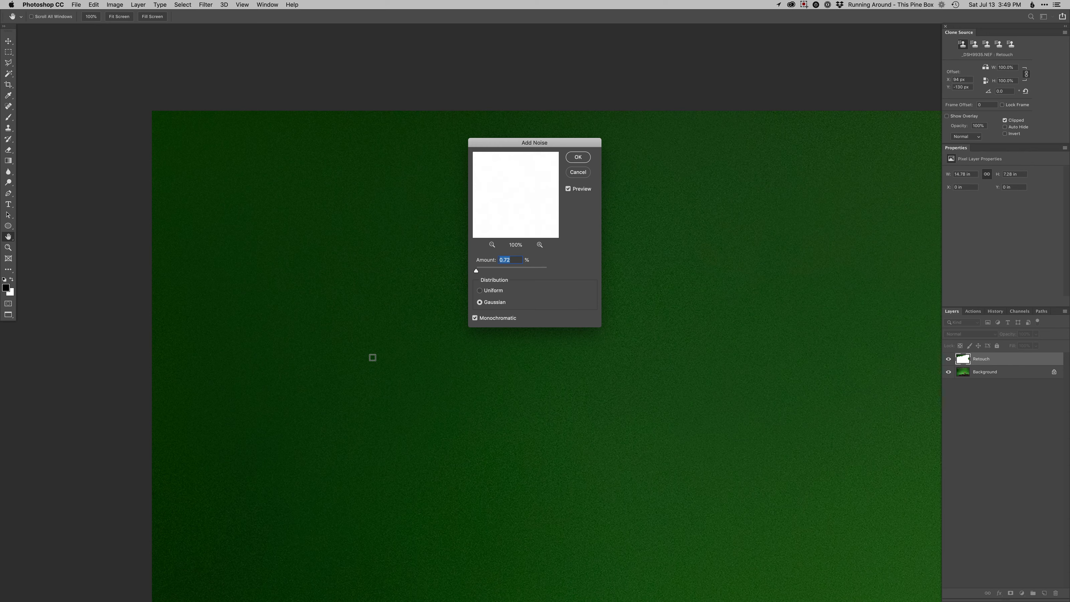
key("Return")
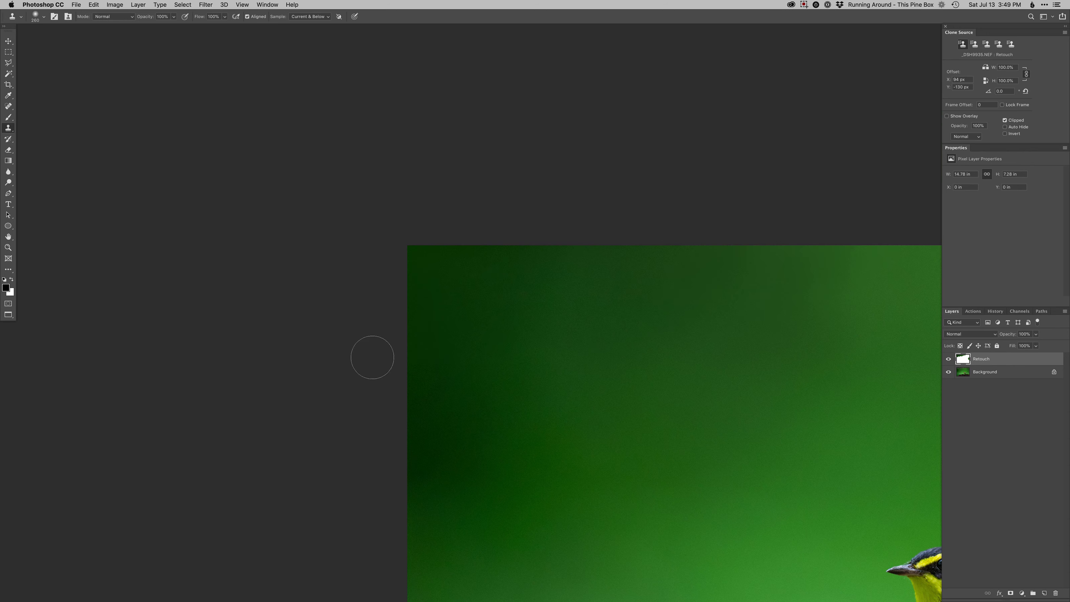
Step: Remove the long pale grass stem and the dry curled leaf from the log with a small Spot Healing Brush
left_click_drag(611, 440, 438, 324)
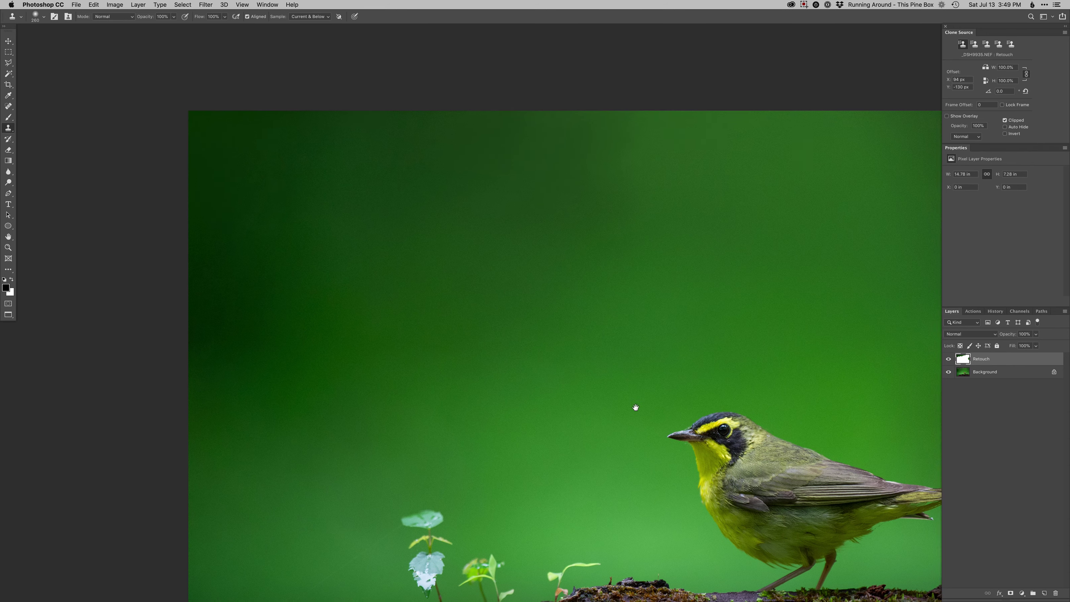
left_click_drag(635, 408, 561, 314)
left_click_drag(472, 402, 605, 308)
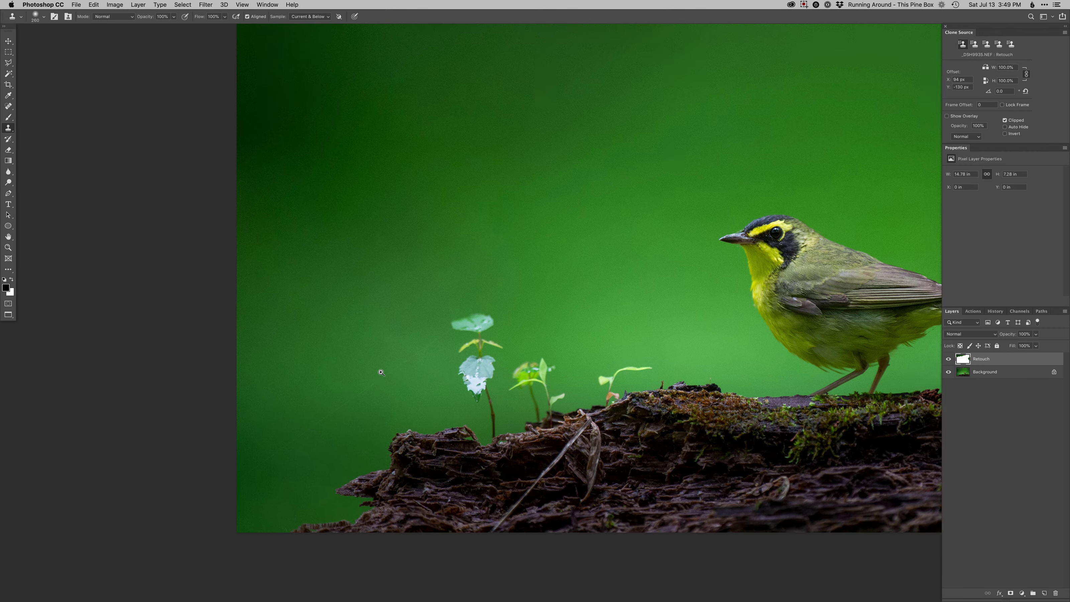
left_click(380, 372, "super")
left_click_drag(331, 433, 121, 549)
left_click_drag(227, 506, 497, 308)
left_click_drag(506, 395, 440, 232)
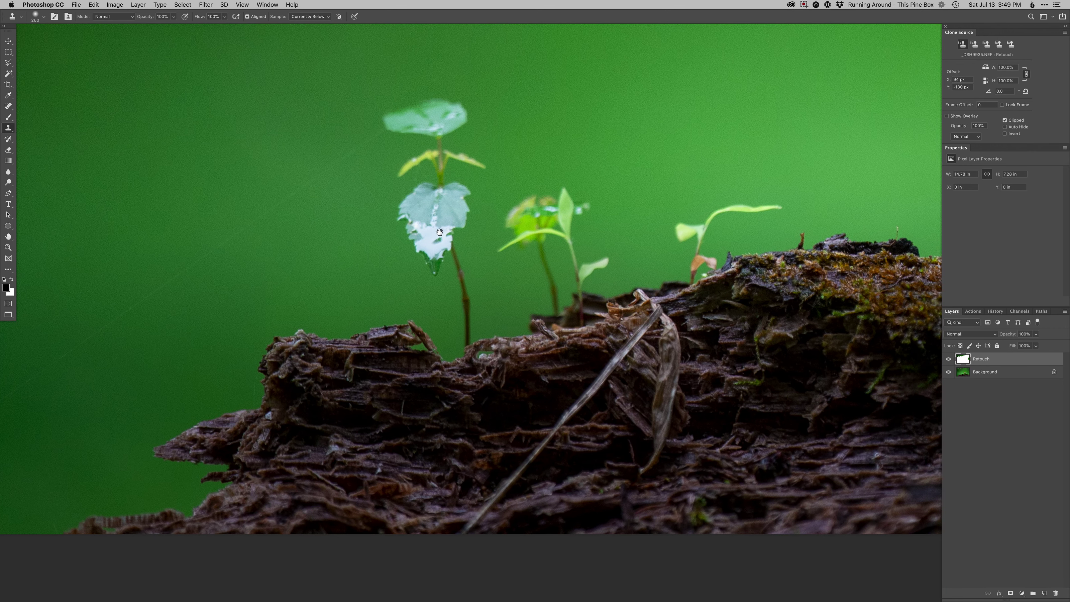
left_click_drag(528, 404, 486, 398)
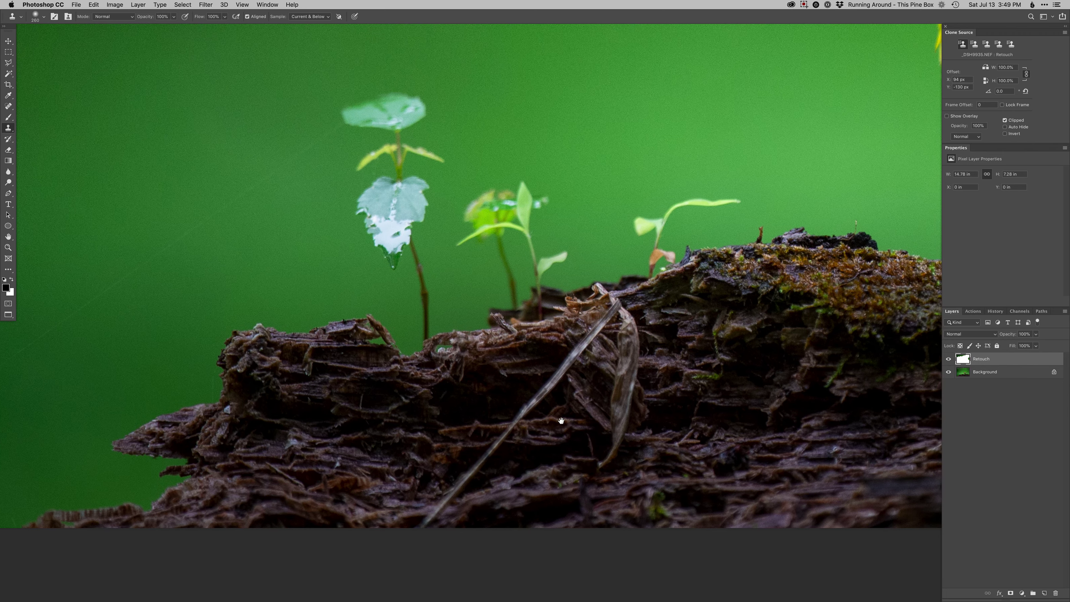
key("j")
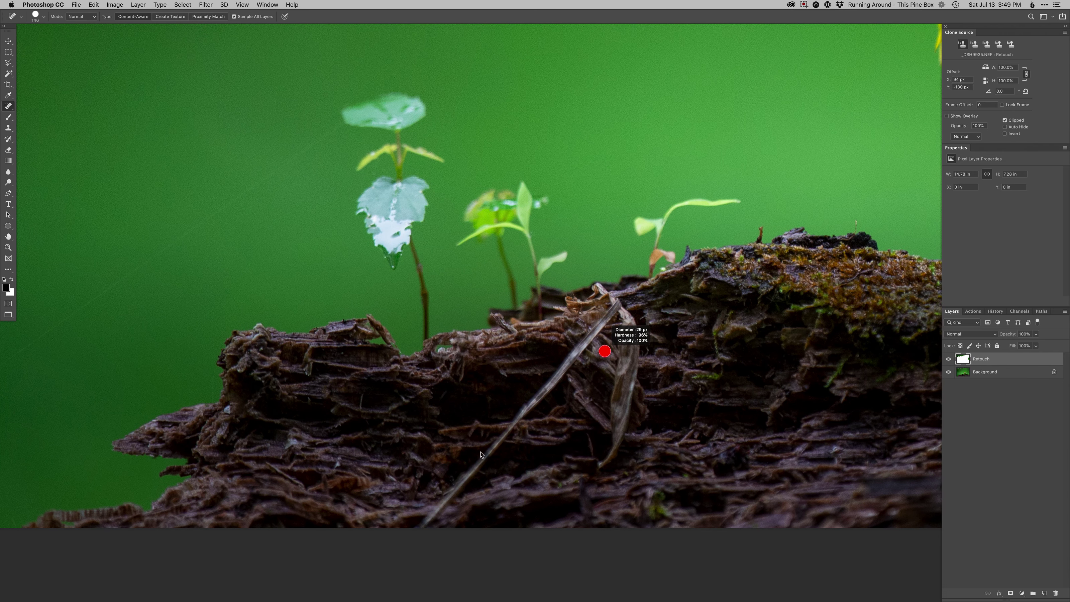
left_click_drag(424, 522, 501, 440)
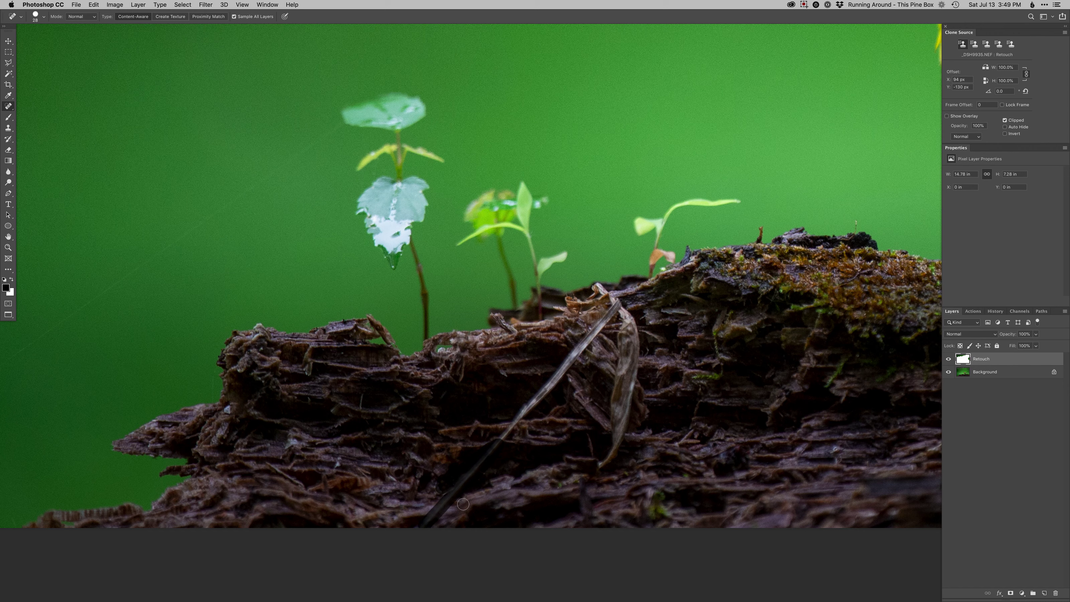
mouse_move(501, 441)
left_mouse_down()
mouse_move(539, 422)
mouse_move(566, 367)
left_mouse_up()
left_click_drag(620, 301, 563, 371)
mouse_move(632, 319)
left_mouse_down()
mouse_move(631, 387)
mouse_move(643, 346)
mouse_move(605, 464)
left_mouse_up()
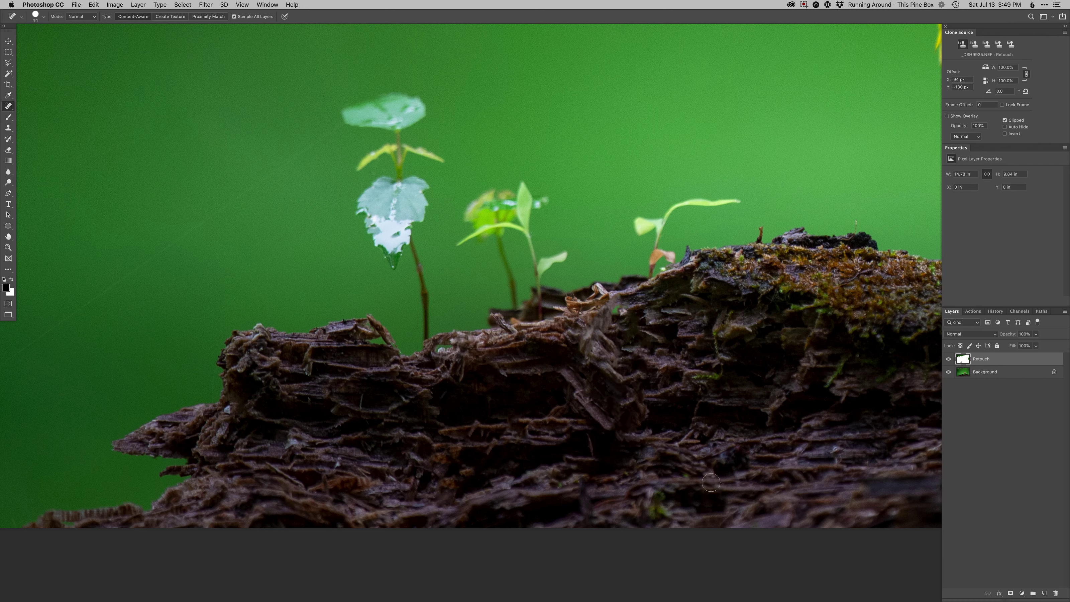
Step: Clone bark texture over the healed area of the log to blend the retouching
key("s")
left_click(702, 409, "alt")
left_click(781, 383, "alt")
left_click_drag(649, 385, 480, 412)
left_click(583, 402, "alt")
left_click_drag(673, 403, 504, 454)
Step: Add a Burn curves layer with a black mask and paint white with an enlarged soft brush over the log's lower-left part
scroll(504, 454, "right", 5)
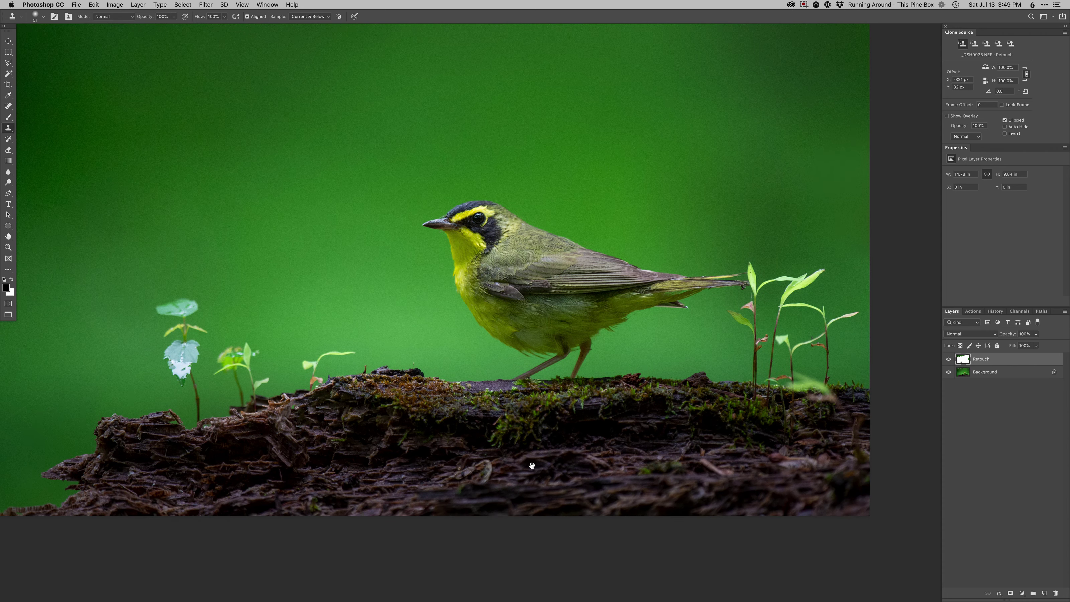
key("super+minus")
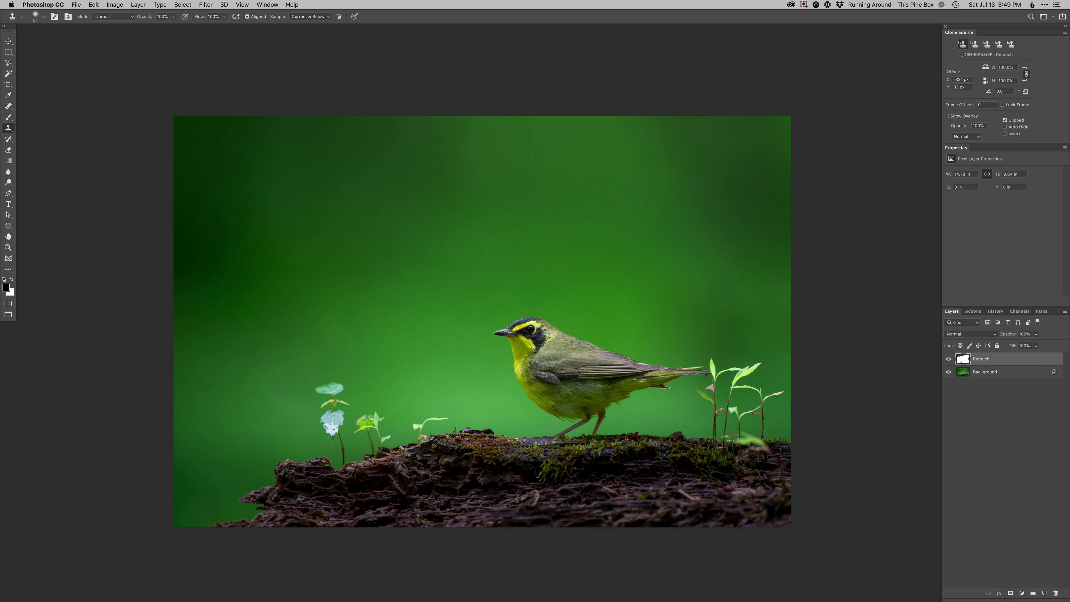
key("F3")
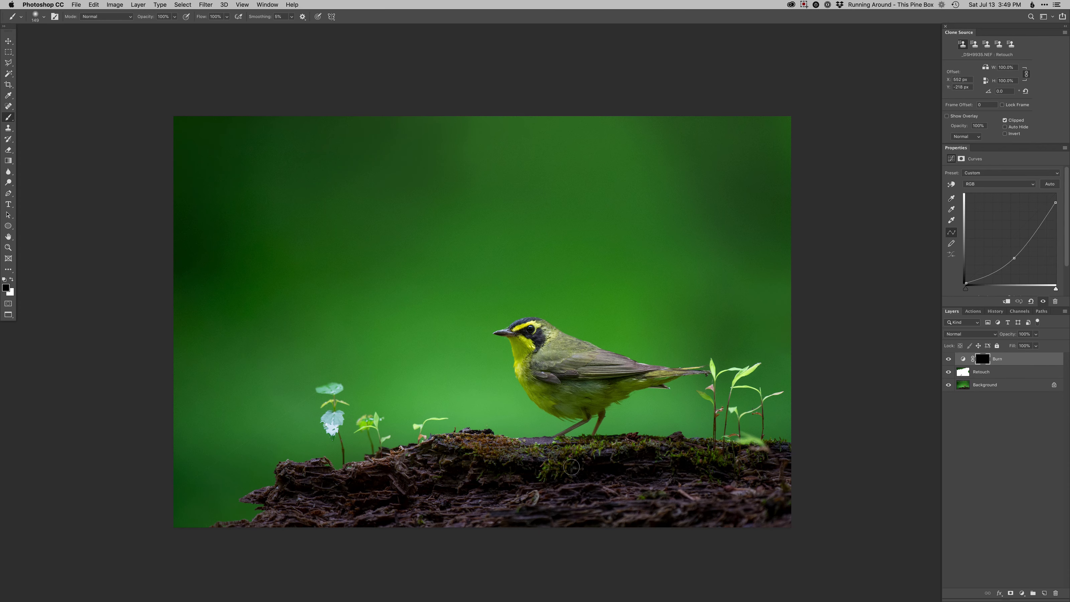
right_click(605, 444)
left_click(616, 479)
left_click_drag(552, 479, 572, 479)
key("x")
left_click_drag(370, 506, 383, 507)
mouse_move(248, 549)
left_mouse_down()
mouse_move(304, 524)
mouse_move(800, 517)
mouse_move(626, 510)
mouse_move(240, 553)
left_mouse_up()
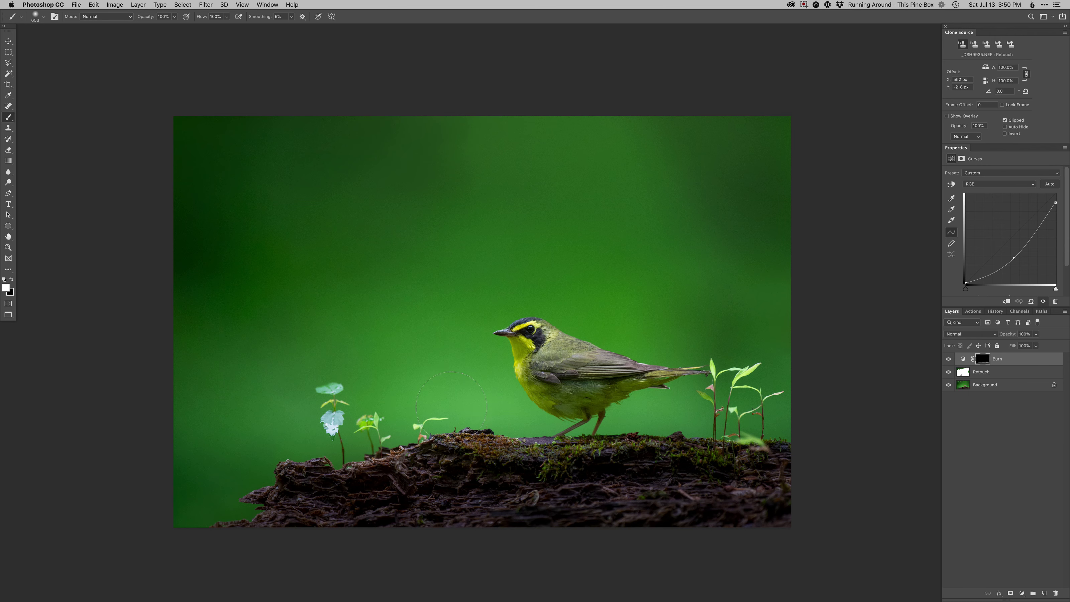
Step: Burn the bright background along the photo's top edge with a larger brush, undoing the last stroke
scroll(525, 397, "down", 5)
scroll(525, 397, "up", 3)
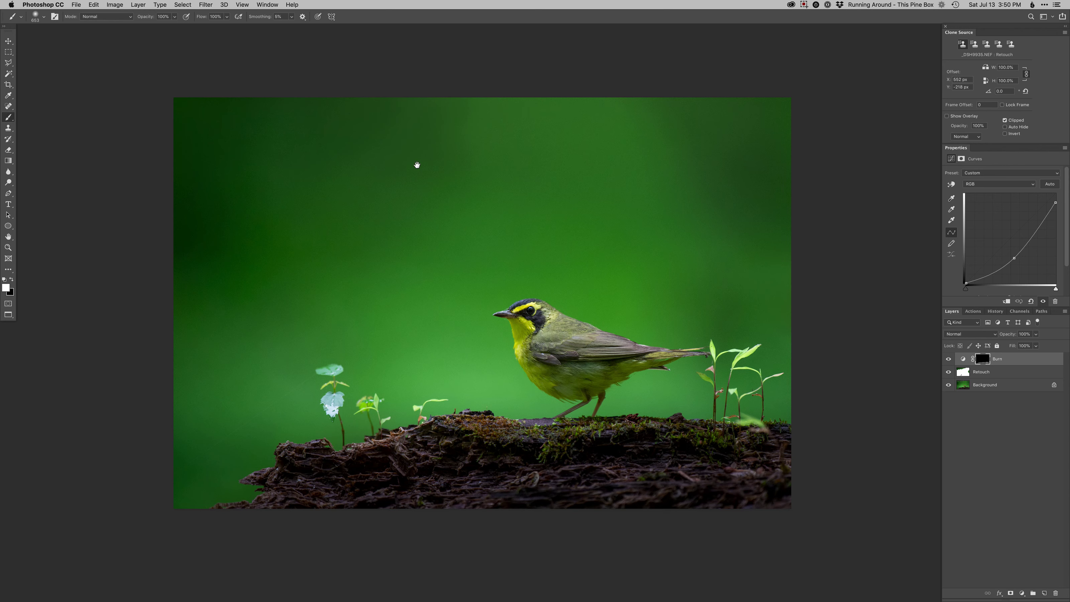
left_click_drag(639, 156, 619, 105)
left_click(624, 101)
key("super+z")
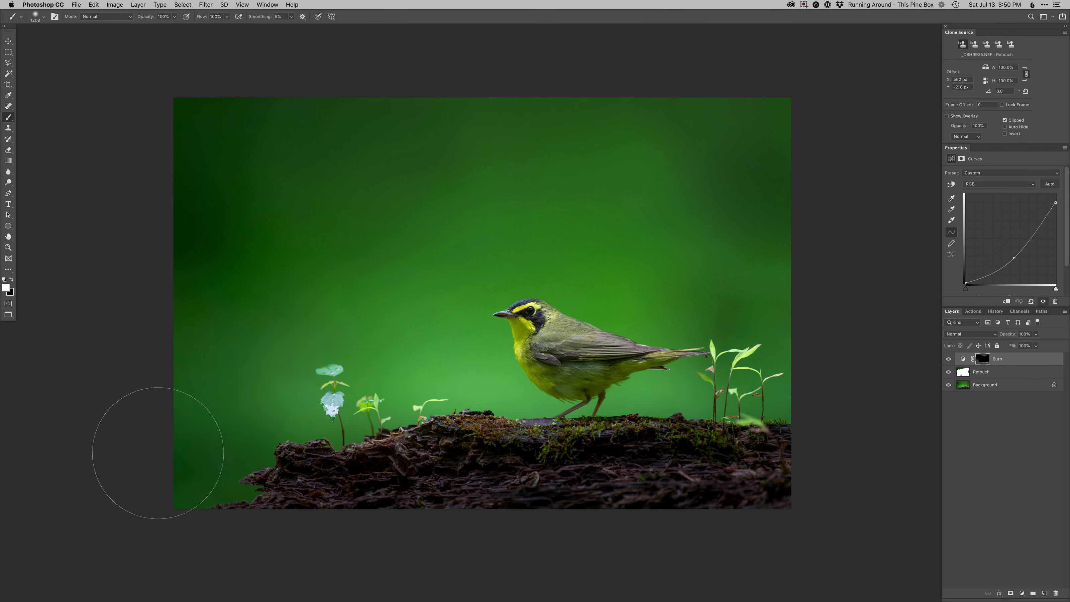
Step: Burn the background along the photo's left edge, undoing one stroke and repainting it with a smaller soft brush
left_click_drag(243, 389, 222, 388)
left_click_drag(133, 458, 236, 353)
key("super+z")
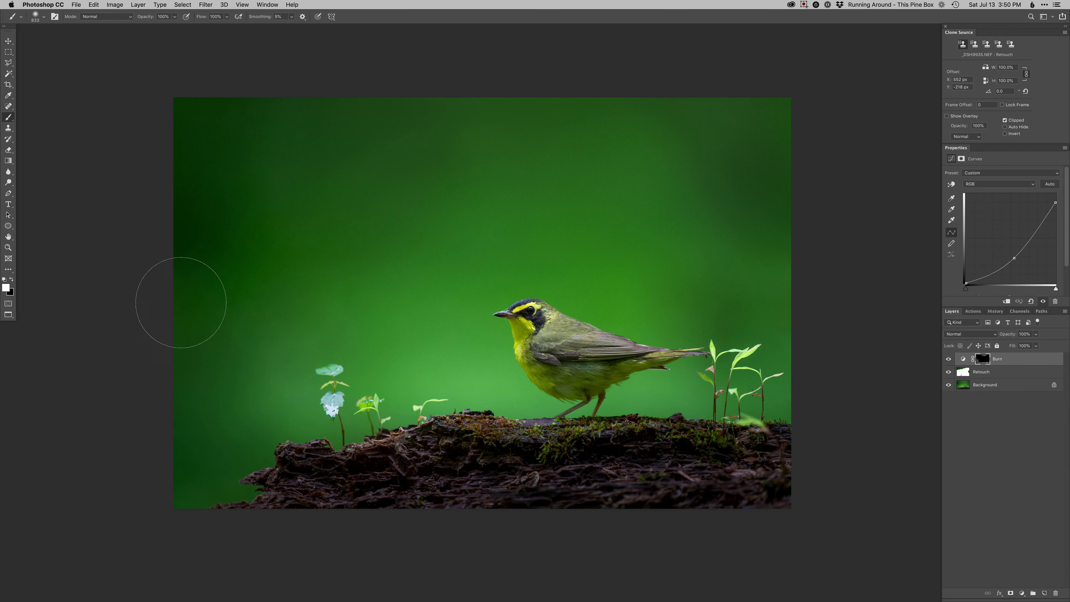
mouse_move(262, 355)
left_mouse_down()
mouse_move(265, 409)
mouse_move(209, 347)
left_mouse_up()
Step: Add a Dodge curves layer and lighten the bird's face on its mask with a soft brush of about 249 px
left_click(552, 350, "super")
key("F2")
left_click(505, 297, "alt")
left_click(506, 296, "alt")
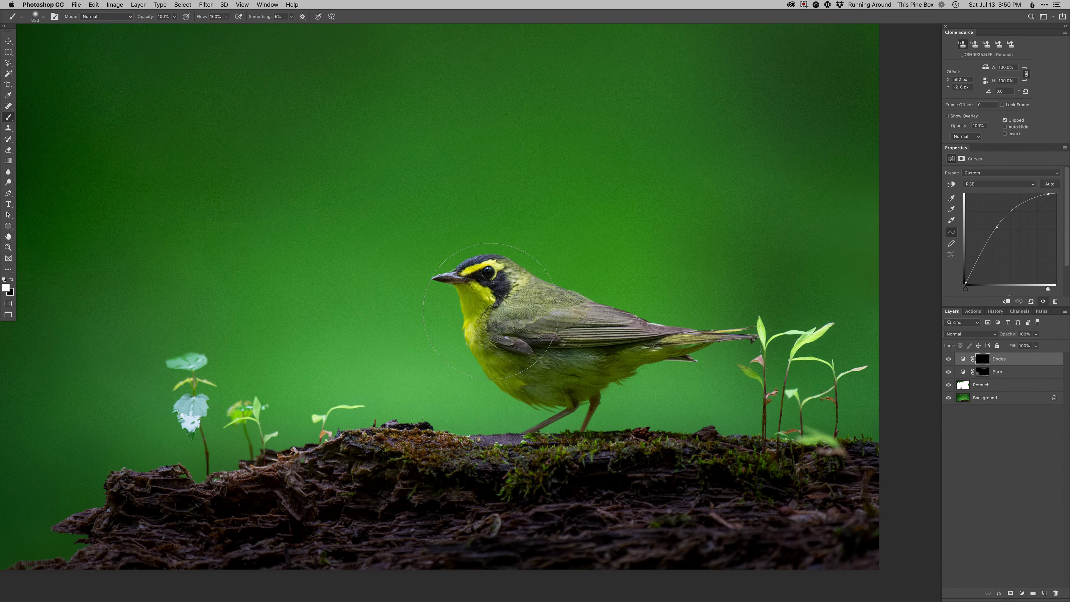
left_click_drag(507, 307, 494, 306)
key("bracketleft")
key("bracketleft")
key("bracketleft")
key("bracketleft")
key("bracketright")
key("bracketright")
key("bracketright")
key("bracketright")
key("bracketright")
key("bracketright")
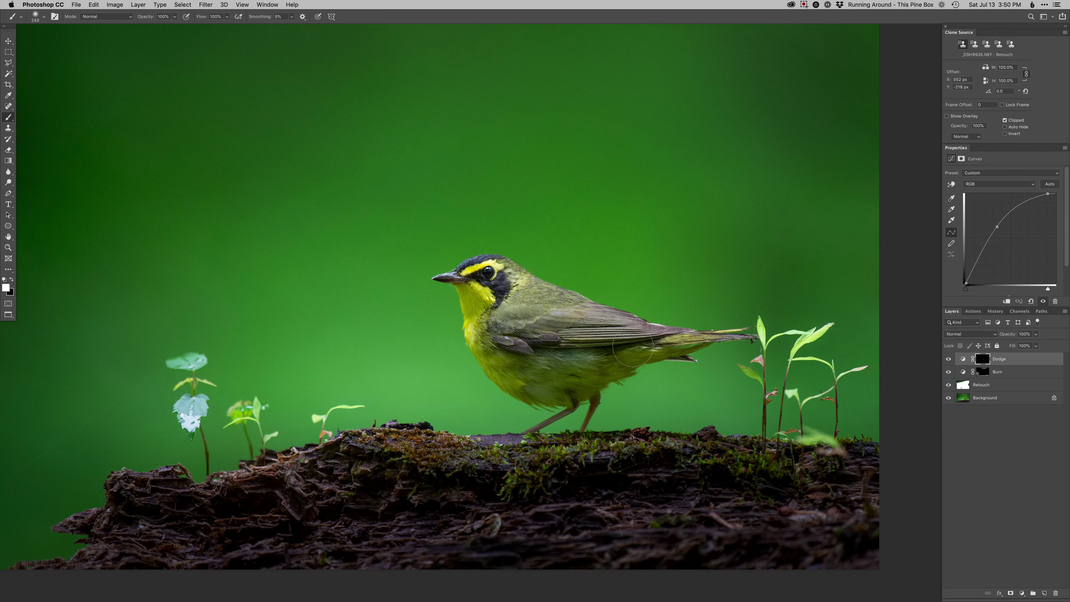
left_click(499, 279)
Step: Add a second Dodge layer with a black mask and brighten the bird's eye using a very small soft brush
key("super+j")
left_click_drag(492, 298, 508, 353)
right_click(509, 354)
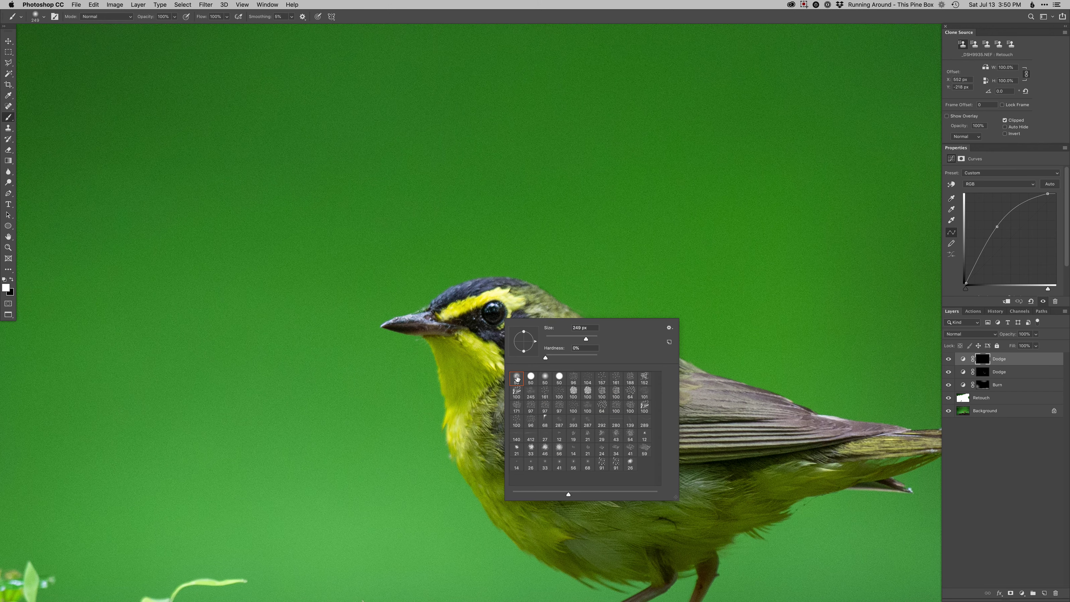
left_click_drag(498, 313, 393, 330, "ctrl+alt")
left_click_drag(498, 307, 497, 306)
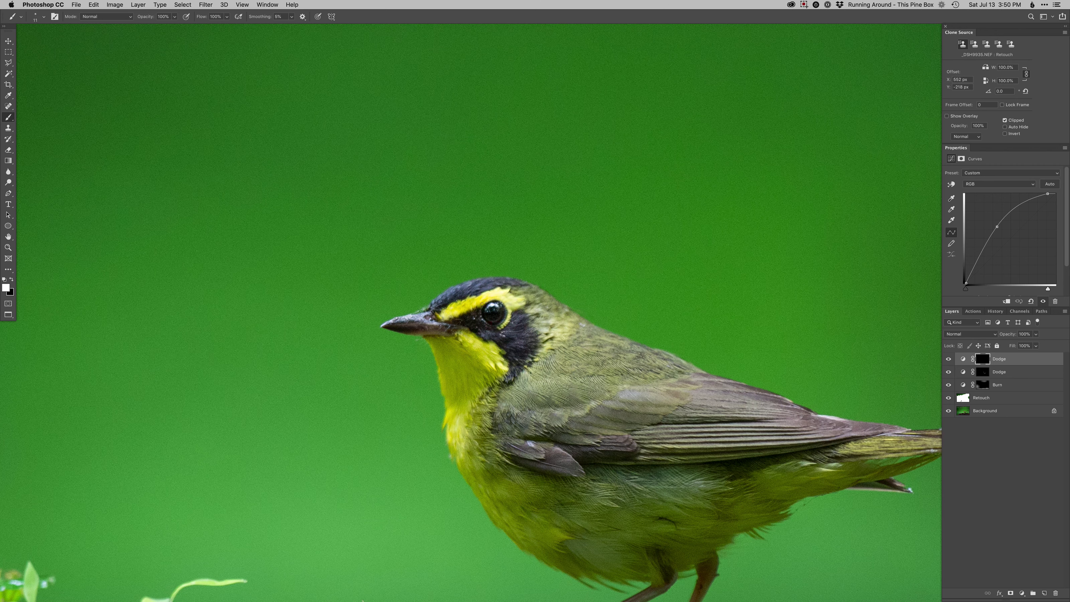
Step: Add a Curves adjustment layer, lower the Green channel's midpoint slightly, and invert its mask to black
key("super+0")
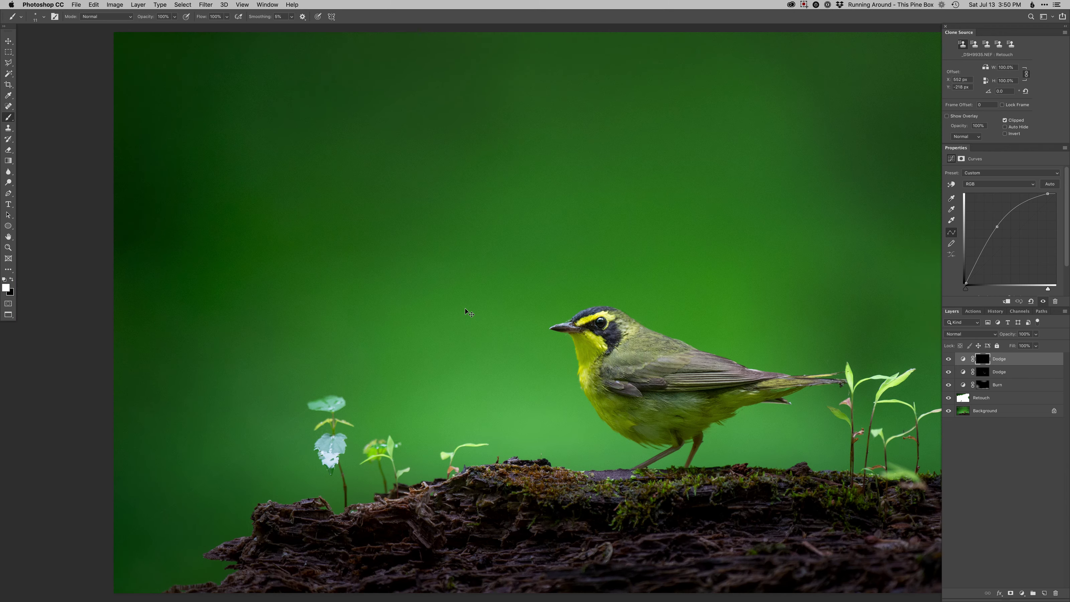
left_click(695, 451, "alt")
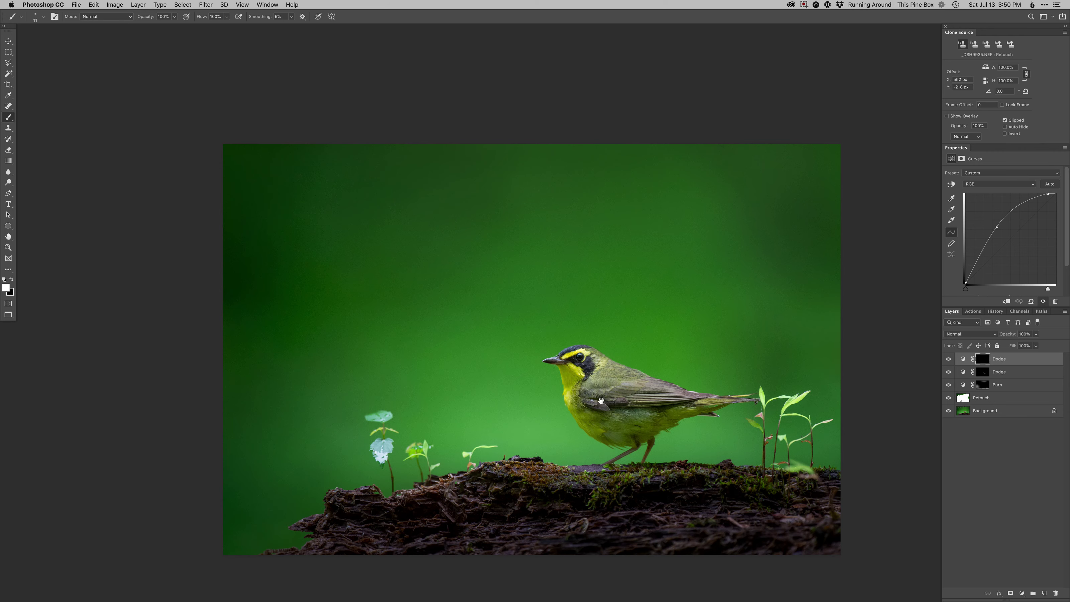
left_click(613, 419, "super")
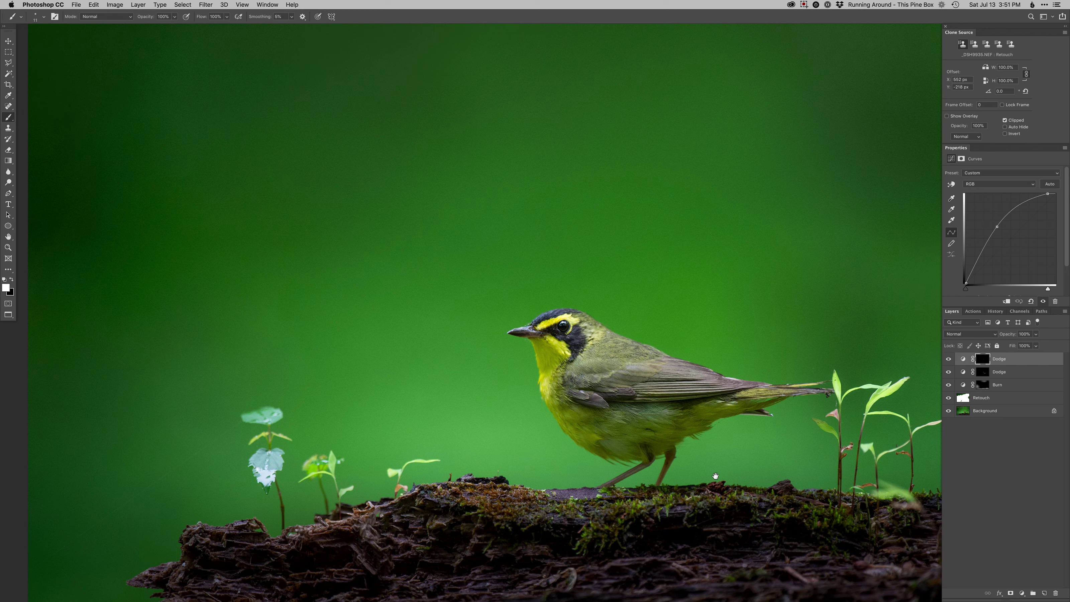
scroll(724, 503, "down", 5)
scroll(724, 504, "right", 2)
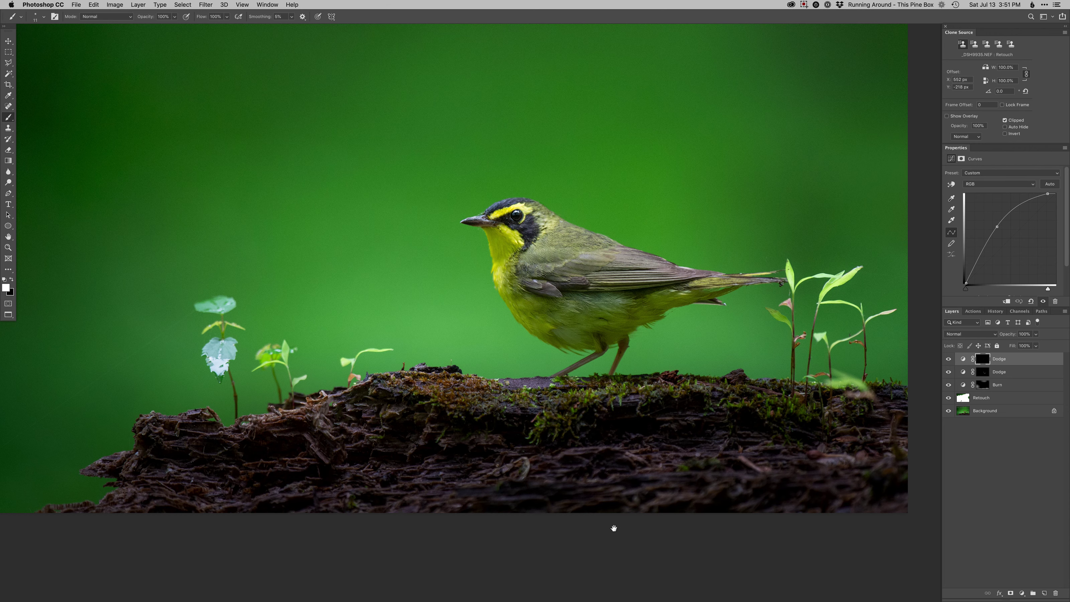
scroll(574, 408, "up", 1)
scroll(573, 408, "right", 1)
key("super+m")
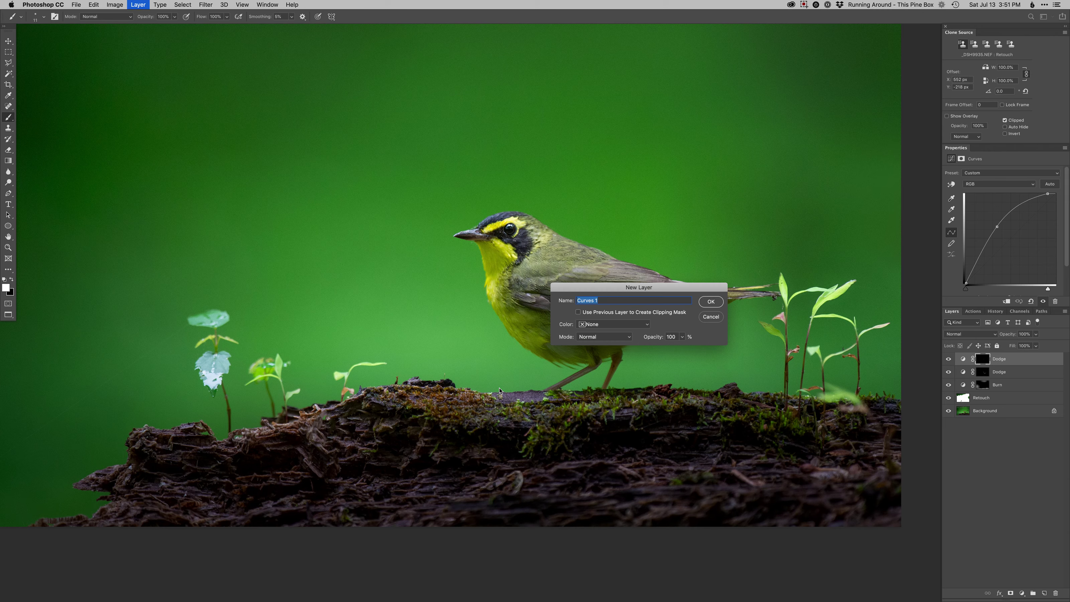
key("Return")
key("alt+4")
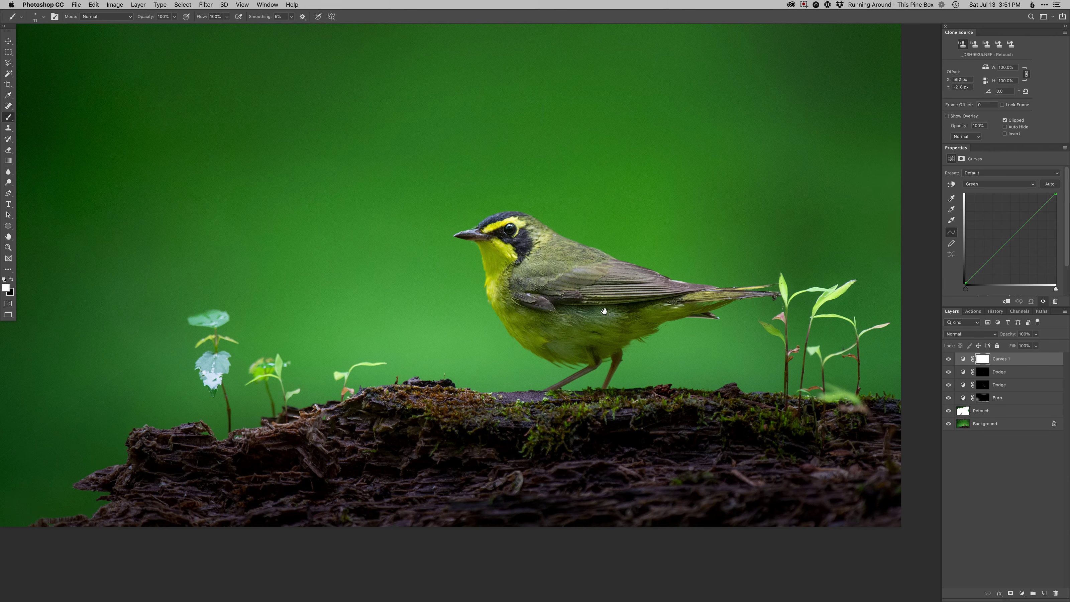
left_click_drag(581, 344, 558, 429)
left_click(581, 389, "super")
left_click(564, 413, "alt")
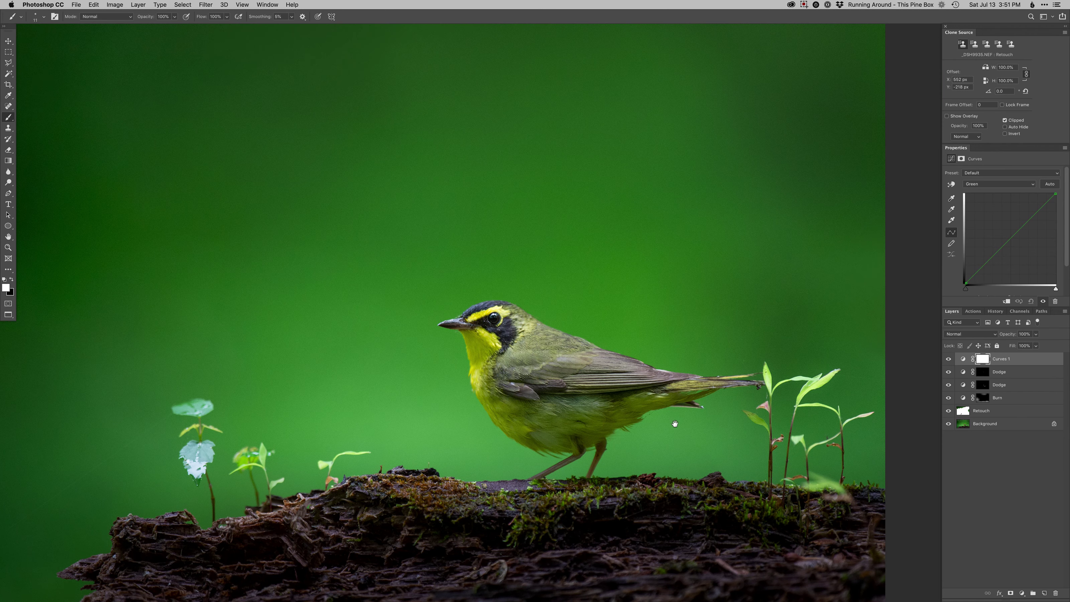
left_click(1011, 240)
key("super+i")
Step: Paint white on the Curves 1 mask over the bird's throat, belly and tail to remove the green cast
left_click(488, 381, "super")
mouse_move(462, 310)
left_mouse_down()
mouse_move(477, 311)
mouse_move(460, 311)
left_mouse_up()
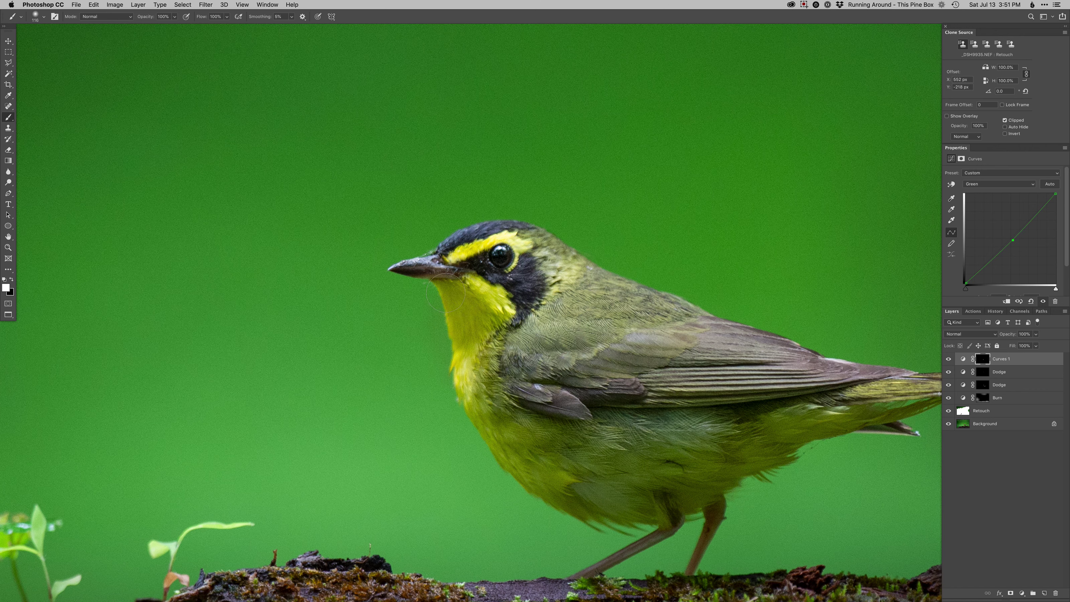
left_click_drag(470, 344, 469, 344)
left_click_drag(606, 461, 632, 461)
left_click_drag(670, 486, 537, 498)
left_click_drag(564, 460, 575, 460)
left_click_drag(447, 507, 490, 507)
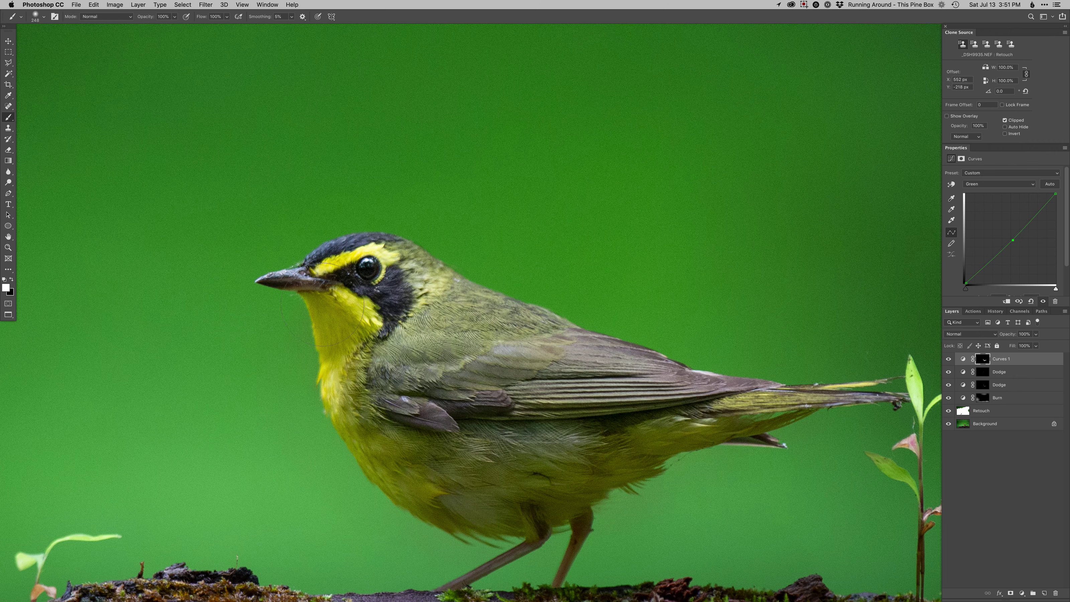
Step: Paint black with a smaller, harder brush along the bird's underside and throat edge to clear mask spill from the background
mouse_move(683, 515)
left_mouse_down()
mouse_move(591, 521)
mouse_move(667, 520)
mouse_move(702, 477)
left_mouse_up()
right_click(676, 529)
left_click(727, 481)
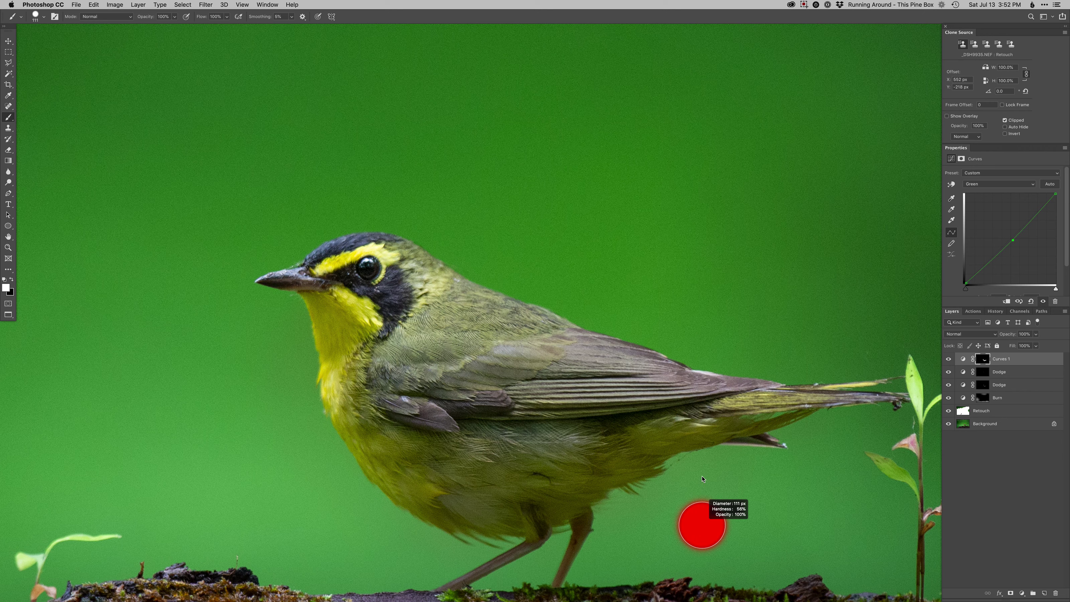
key("x")
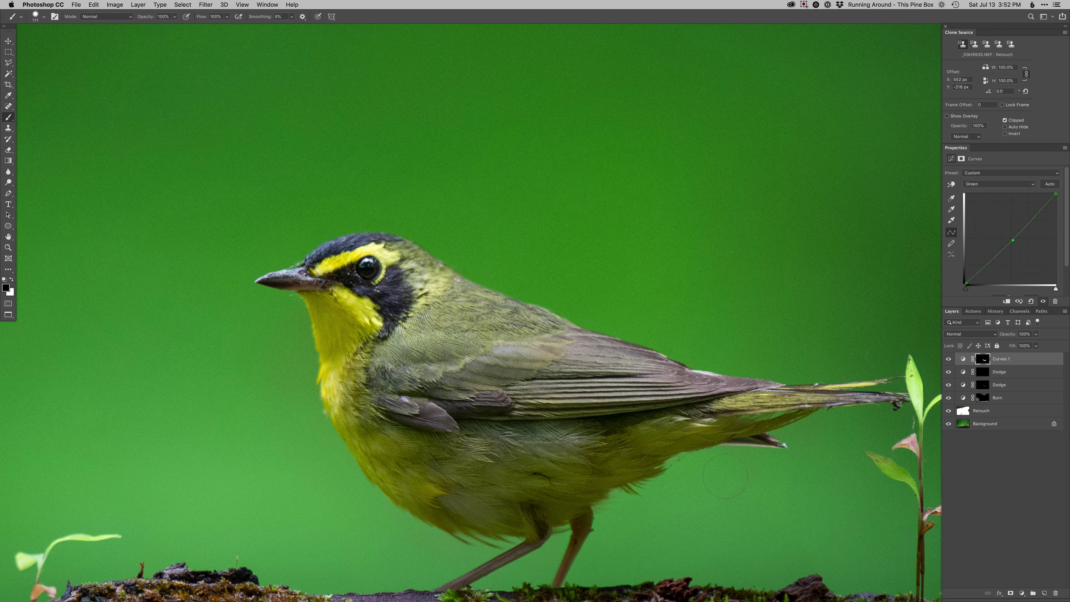
scroll(702, 503, "left", 10)
scroll(702, 503, "down", 4)
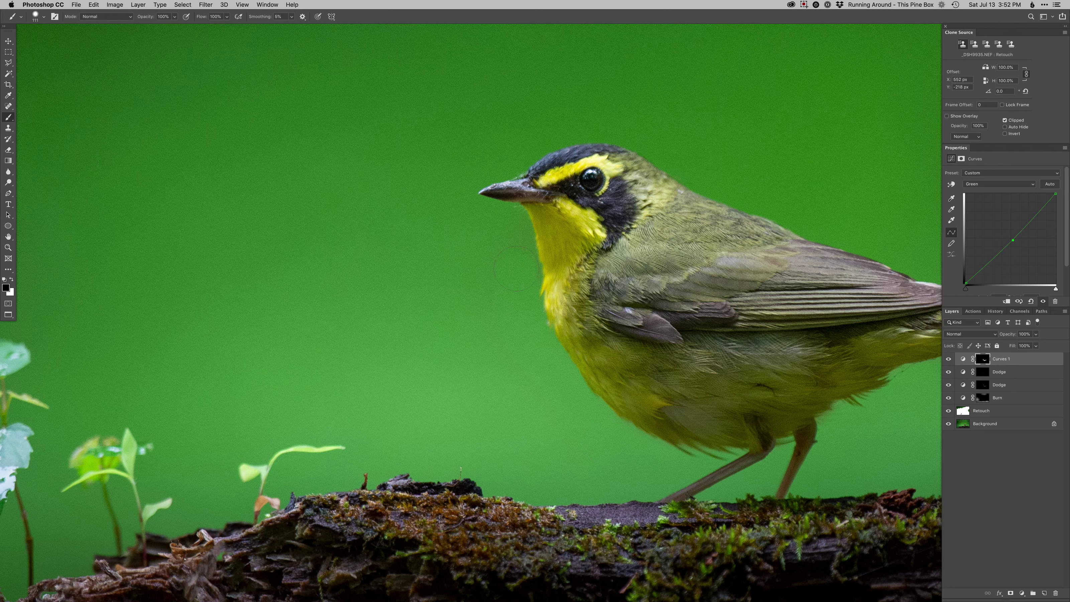
left_click_drag(483, 233, 480, 234)
key("super+0")
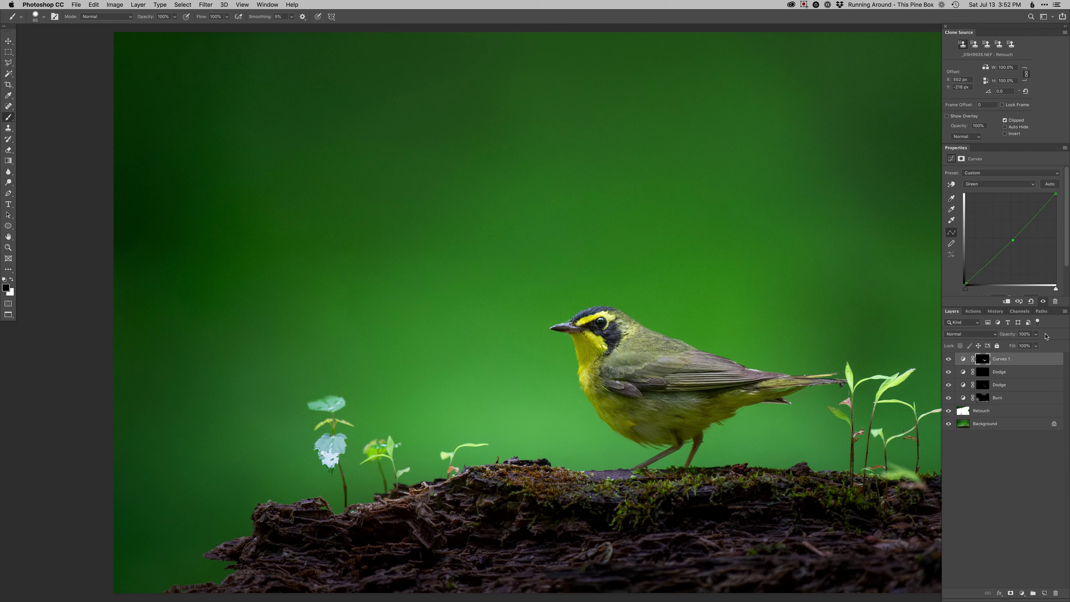
Step: Display the Curves 1 mask alone, paint out the stray spot above the bird's head, and return to the image
left_click(981, 360, "alt")
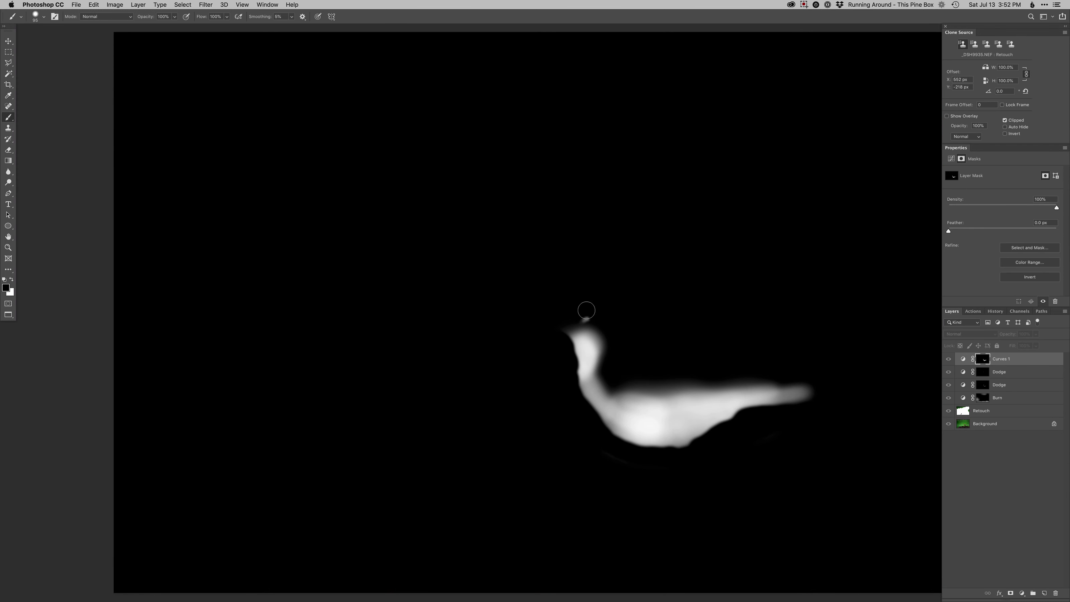
left_click(584, 317)
left_click(973, 359, "alt")
left_click(962, 359)
Step: Compare the photo with and without the Curves 1 correction and reduce that layer's opacity to 60%
left_click(949, 359)
left_click(947, 360)
left_click(947, 361)
left_click(946, 363)
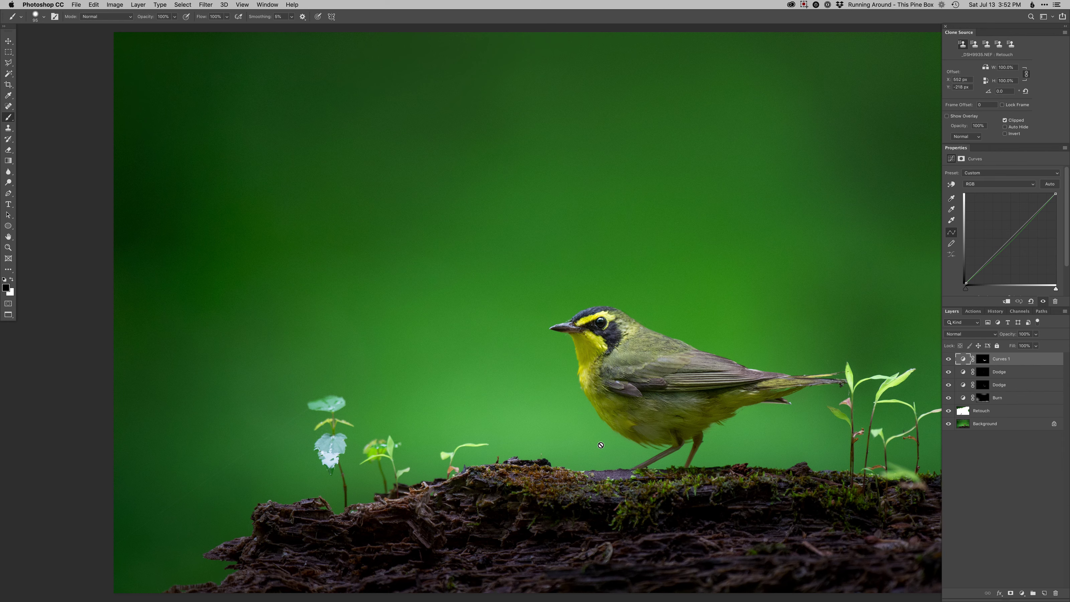
key("v")
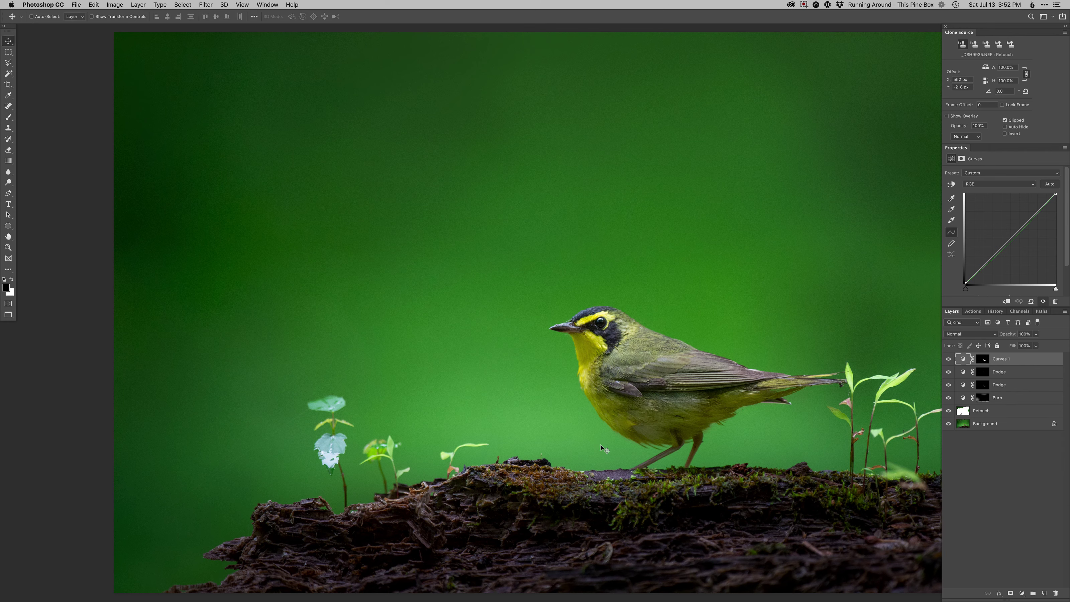
left_click_drag(687, 444, 665, 459)
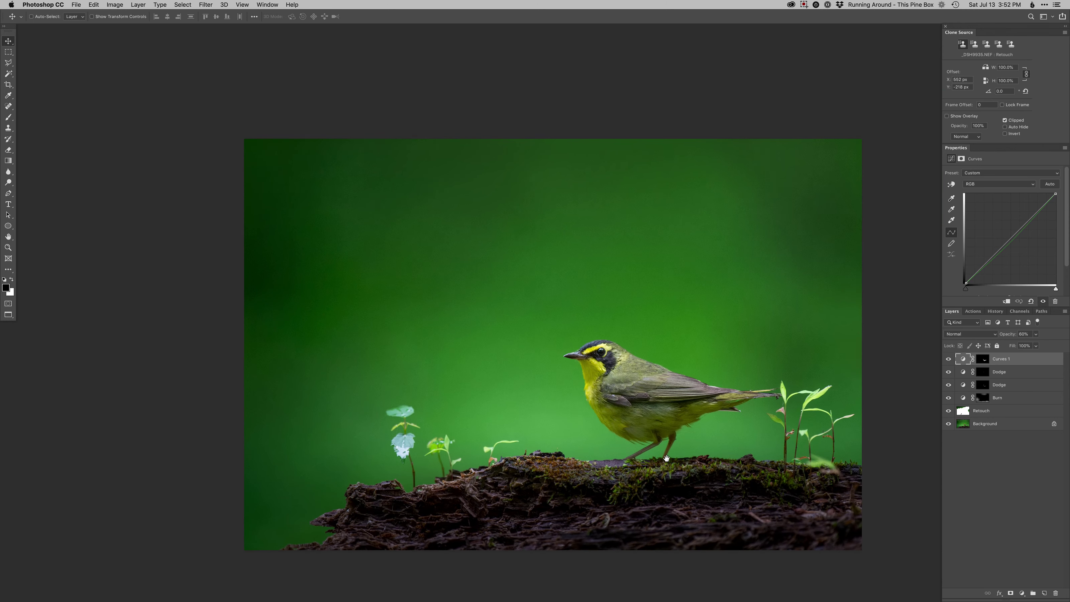
Step: Add another Curves adjustment layer, move its black point inward to deepen the shadows, and invert its mask
key("super+shift+m")
key("Return")
key("shift+Right")
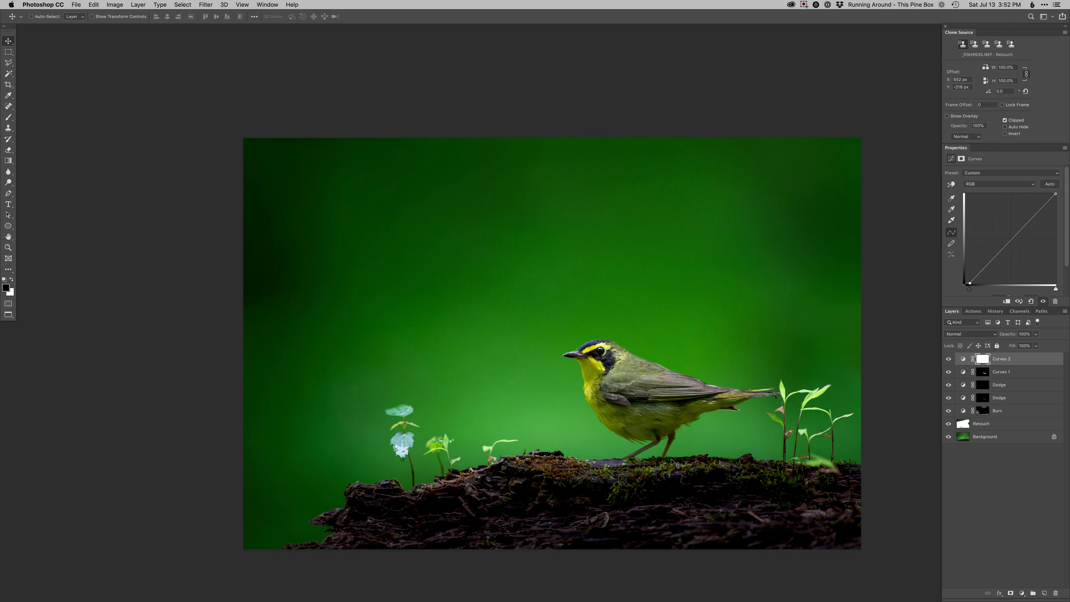
key("super+i")
Step: Paint white with a large soft brush on the Curves 2 mask over the bird's body and the log's lower edge
key("b")
right_click(671, 459)
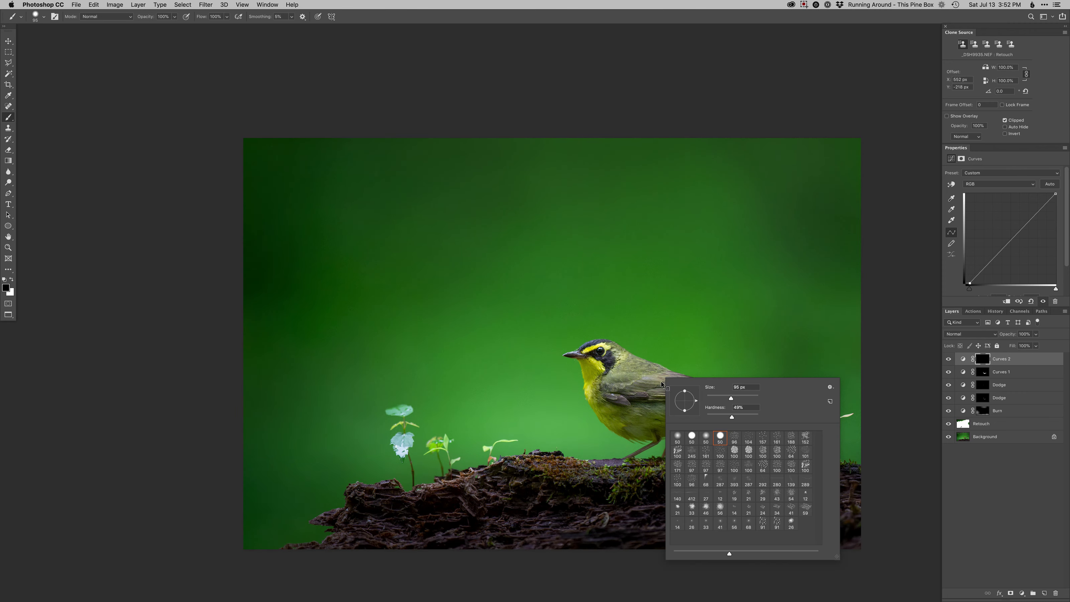
left_click_drag(609, 442, 643, 443, "ctrl+alt")
key("x")
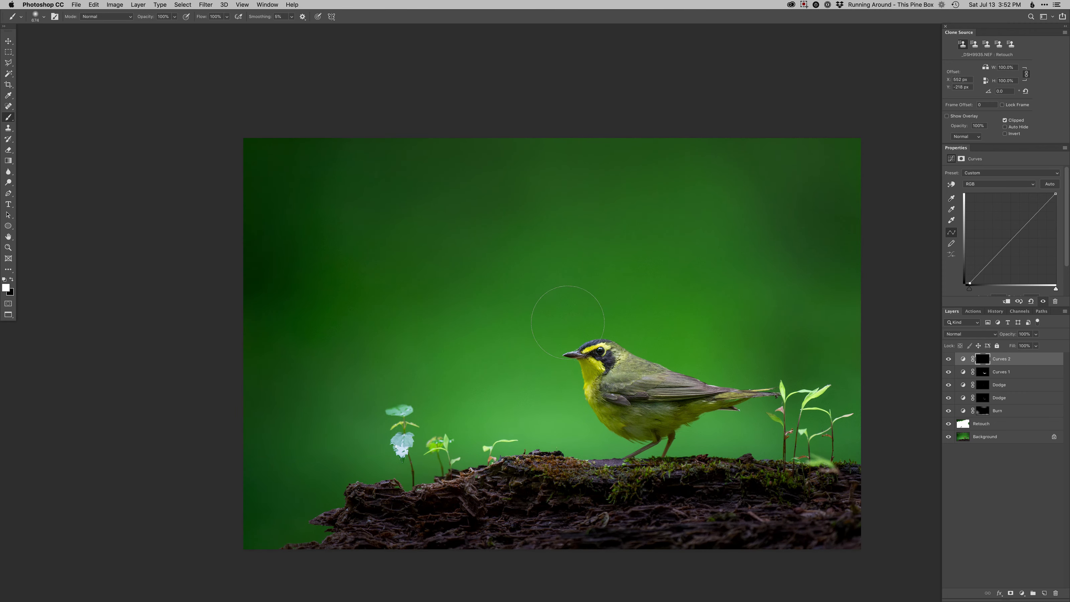
mouse_move(716, 401)
left_mouse_down()
mouse_move(629, 328)
mouse_move(657, 366)
left_mouse_up()
mouse_move(660, 372)
left_mouse_down("ctrl+alt")
mouse_move(636, 372)
mouse_move(685, 414)
left_mouse_up("ctrl+alt")
left_click_drag(688, 416, 717, 415, "ctrl+alt")
left_click_drag(766, 538, 189, 566)
left_click_drag(670, 497, 643, 497, "ctrl+alt")
Step: Add a Curves layer with the Green channel's midpoint raised slightly, invert its mask, and paint white along the log
key("super+m")
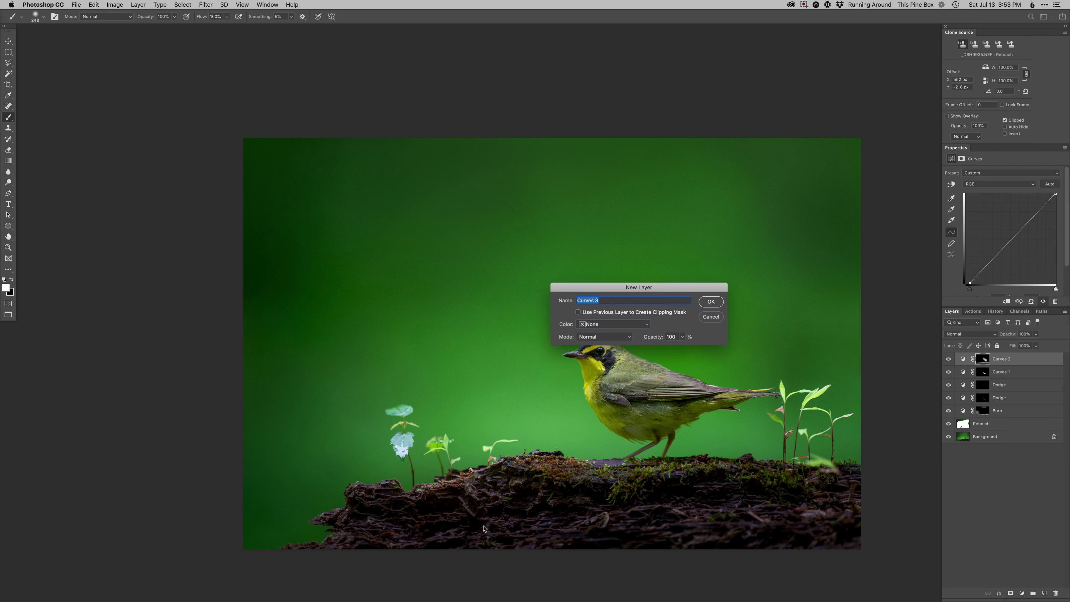
key("Return")
key("alt+4")
left_click(1015, 231)
key("super+i")
left_click_drag(468, 535, 497, 533)
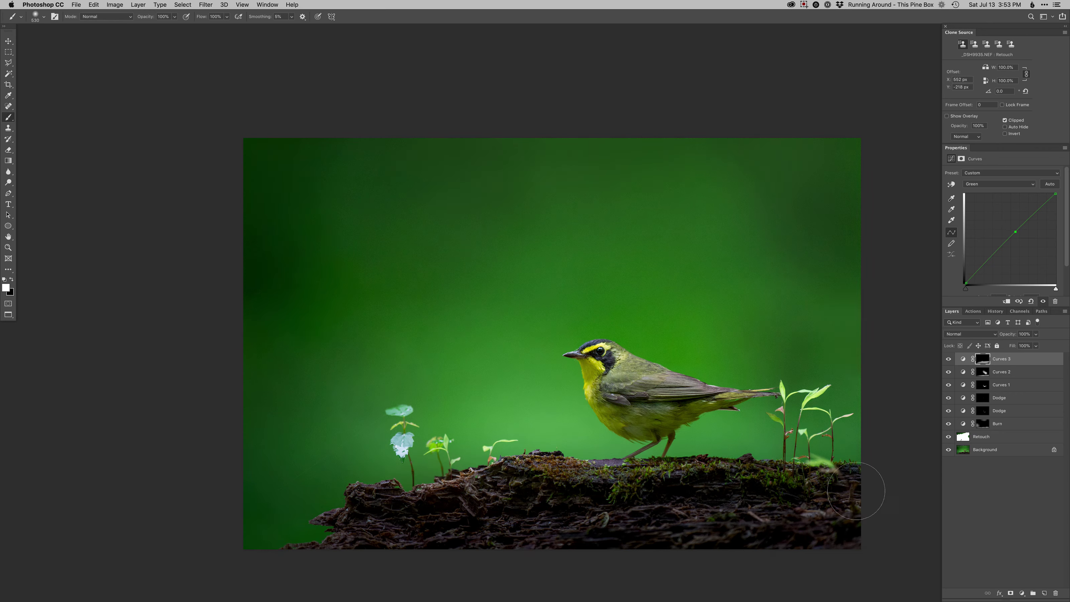
mouse_move(734, 504)
left_mouse_down()
mouse_move(754, 505)
mouse_move(683, 510)
left_mouse_up()
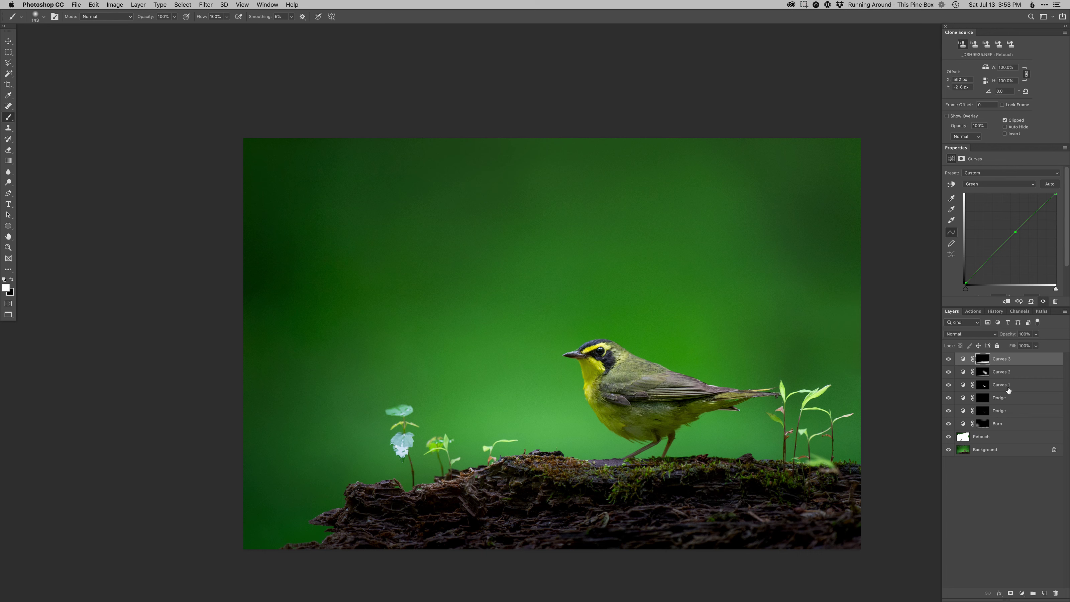
Step: Compare the finished edit with the Background layer alone and close the photo with all layers shown
left_click(948, 450, "alt")
left_click(948, 450, "alt")
left_click(948, 450, "alt")
left_click(948, 450, "alt")
key("super+w")
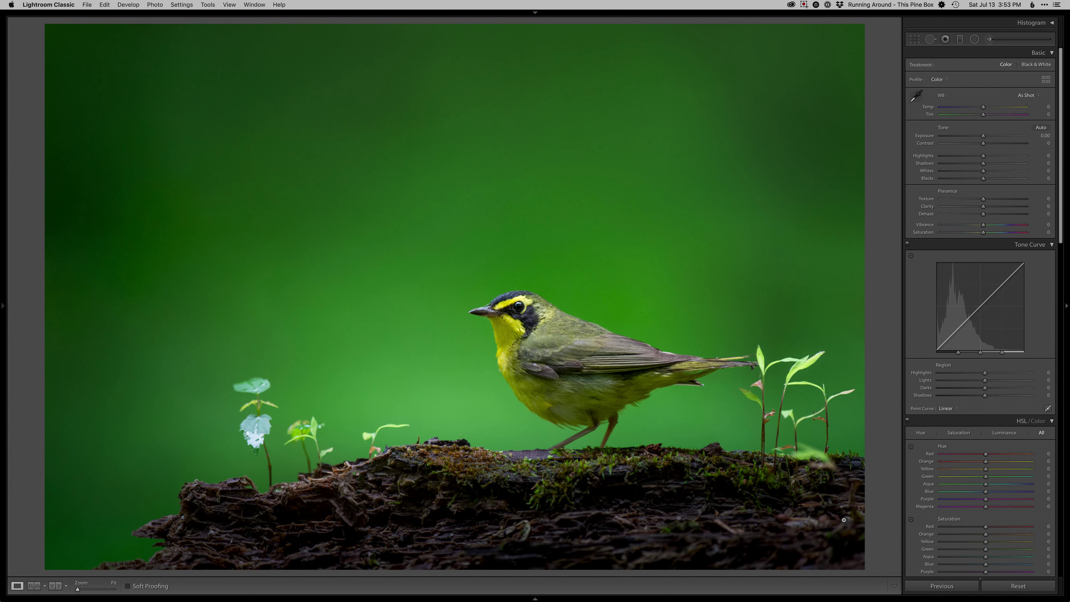
Step: Compare the _DSH9935 PSD and original NEF side by side in Lightroom Classic, and view them in a full-screen slideshow
key("g")
key("g")
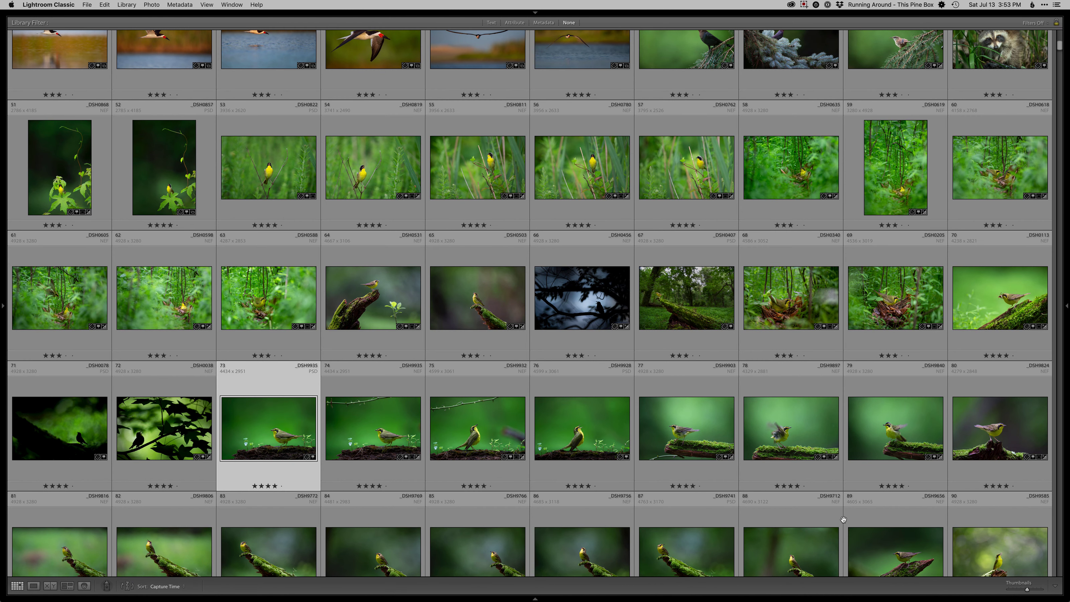
left_click(355, 439, "shift")
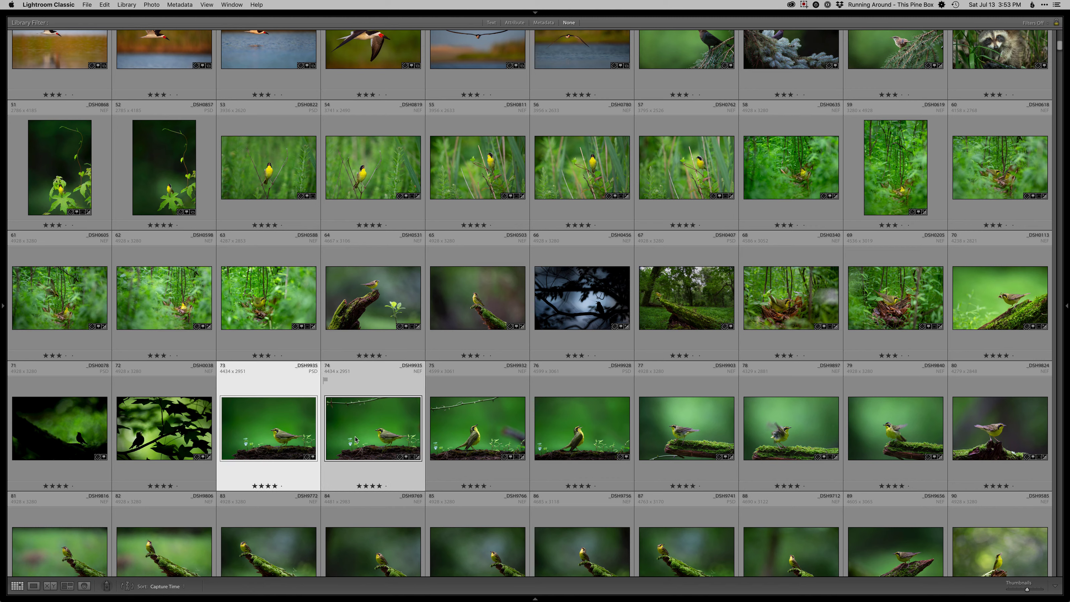
key("c")
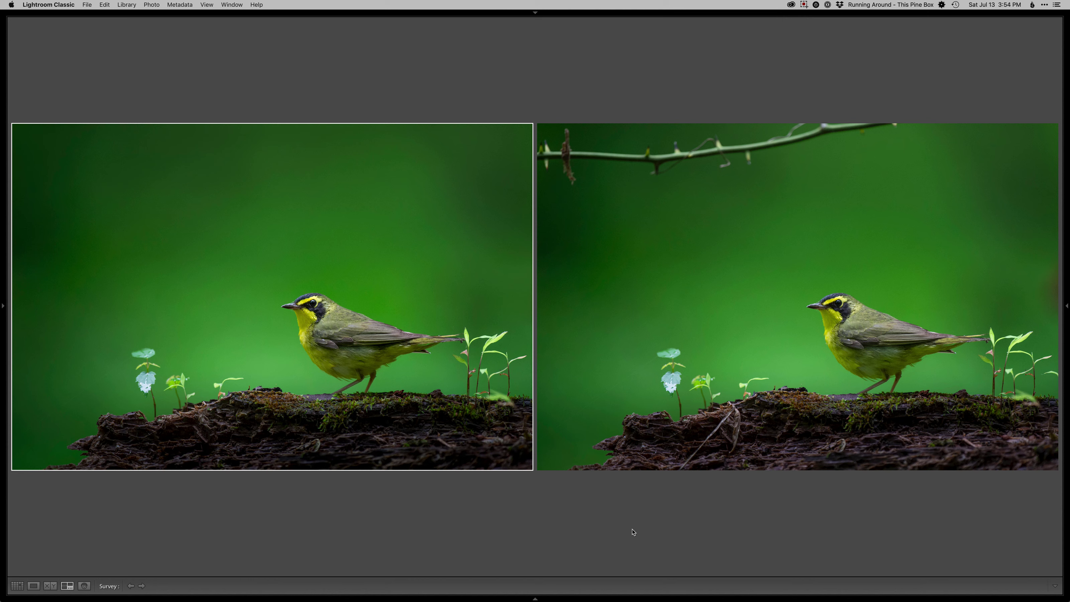
key("super+Return")
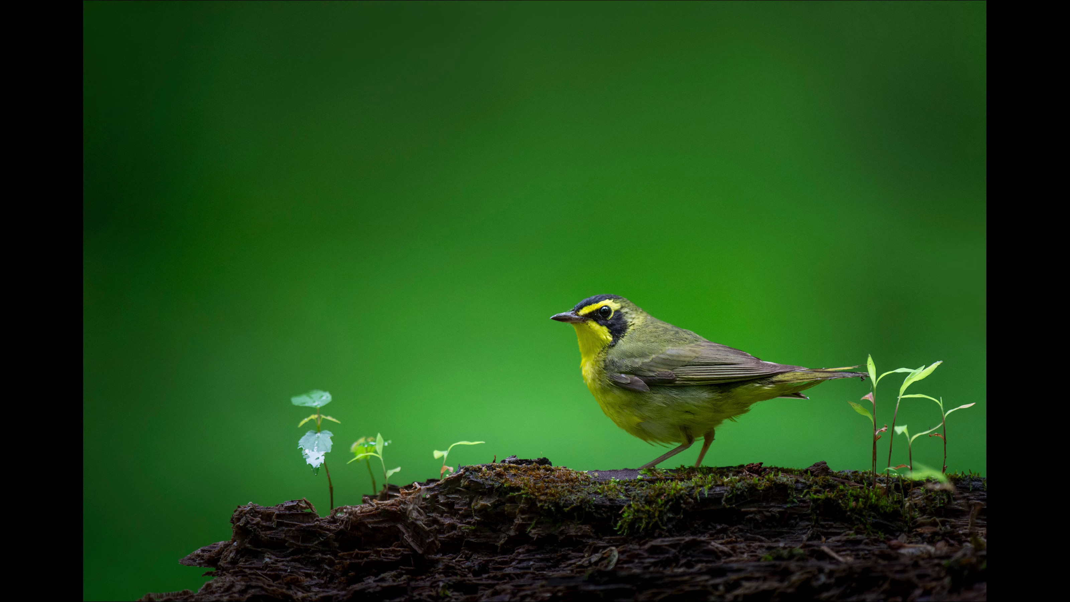
key("Left")
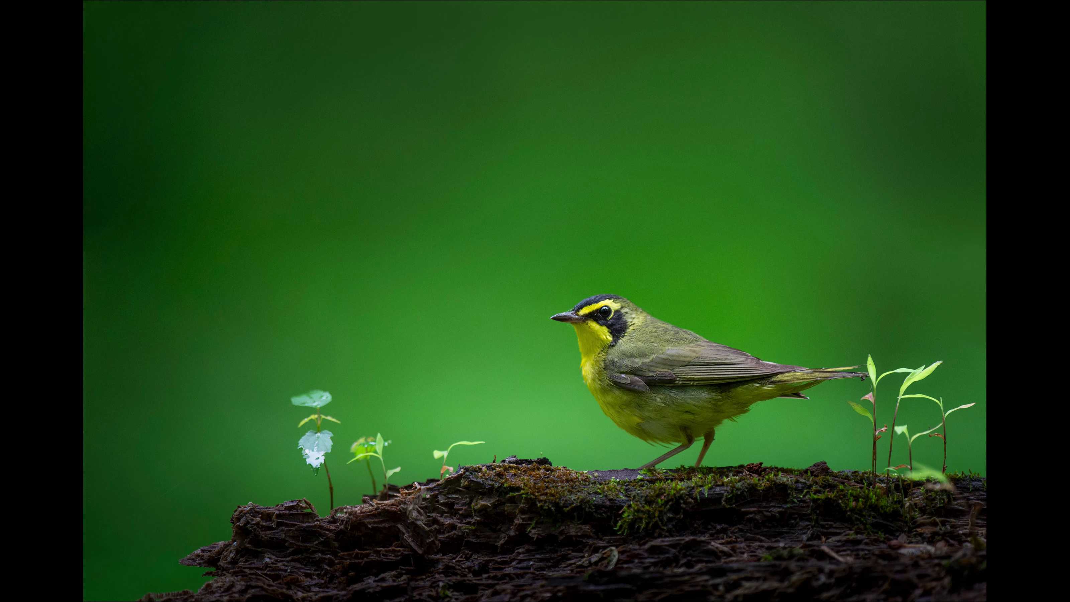